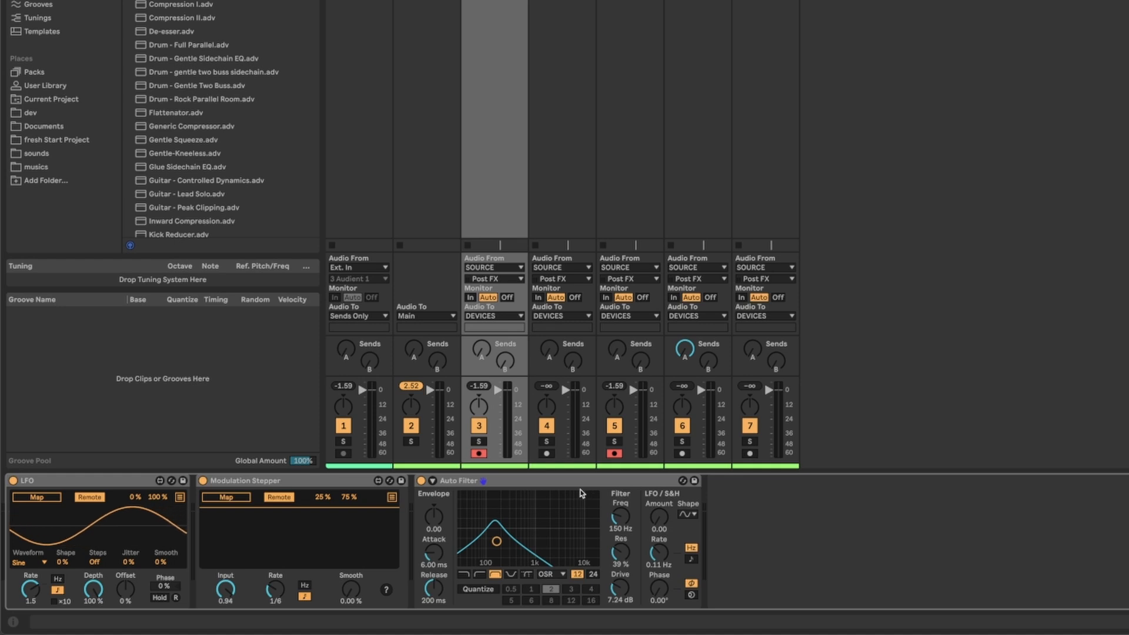
# Switch off the Auto Filter on track 3 and launch the audio clip on track 1.
pyautogui.click(542, 485)
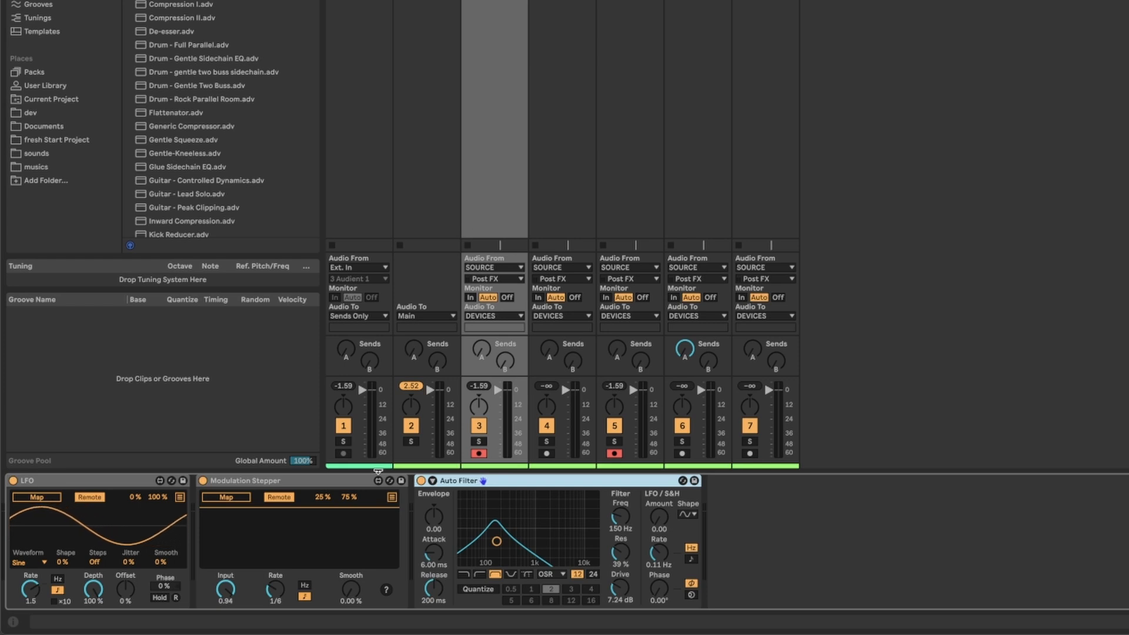
pyautogui.click(420, 480)
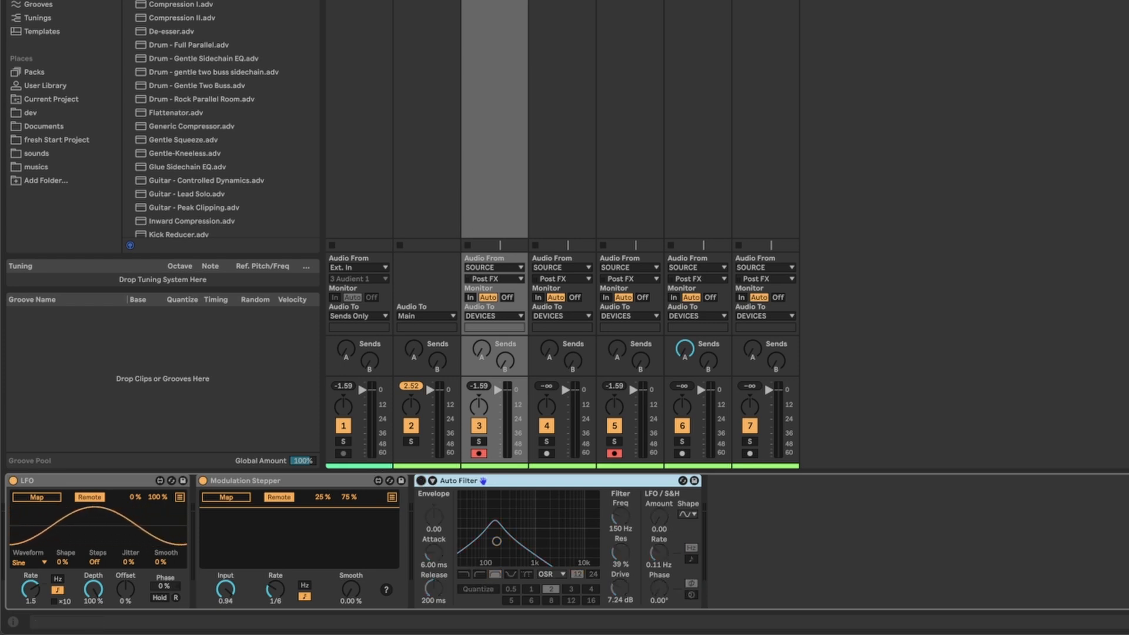
pyautogui.click(332, 2)
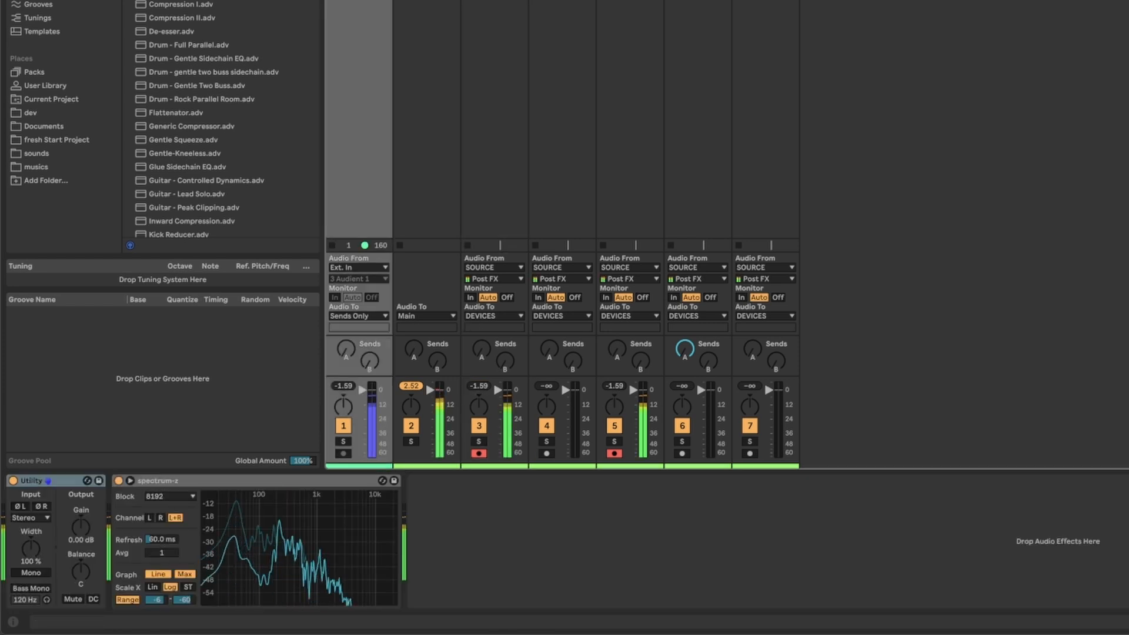
# On track 3, map the LFO to the Auto Filter's frequency and switch the Auto Filter on.
pyautogui.click(493, 2)
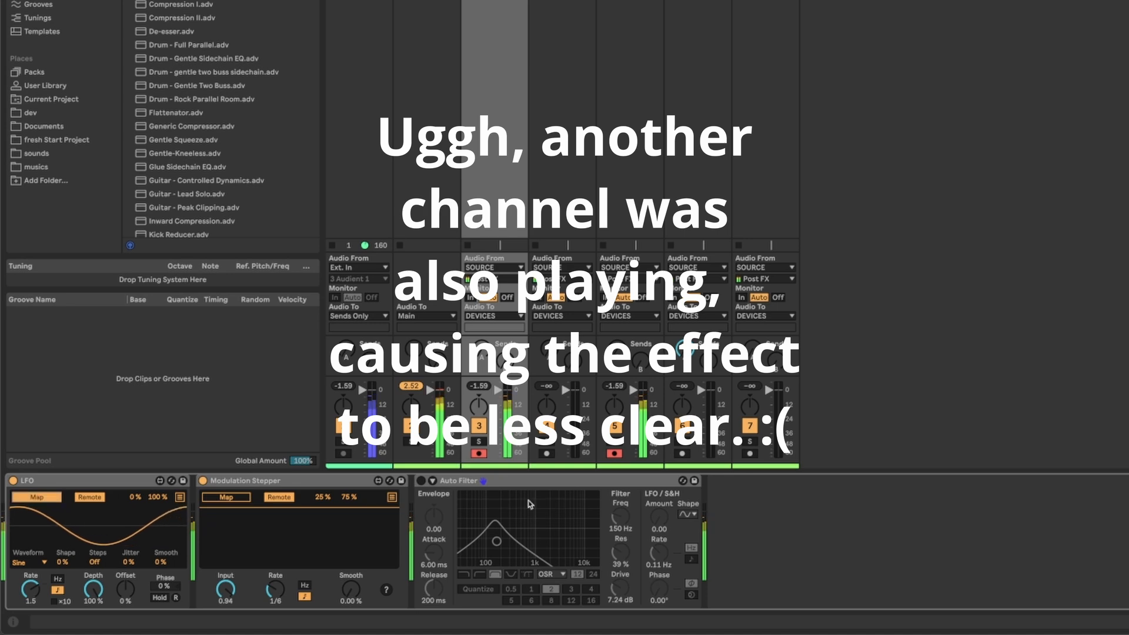
pyautogui.click(622, 519)
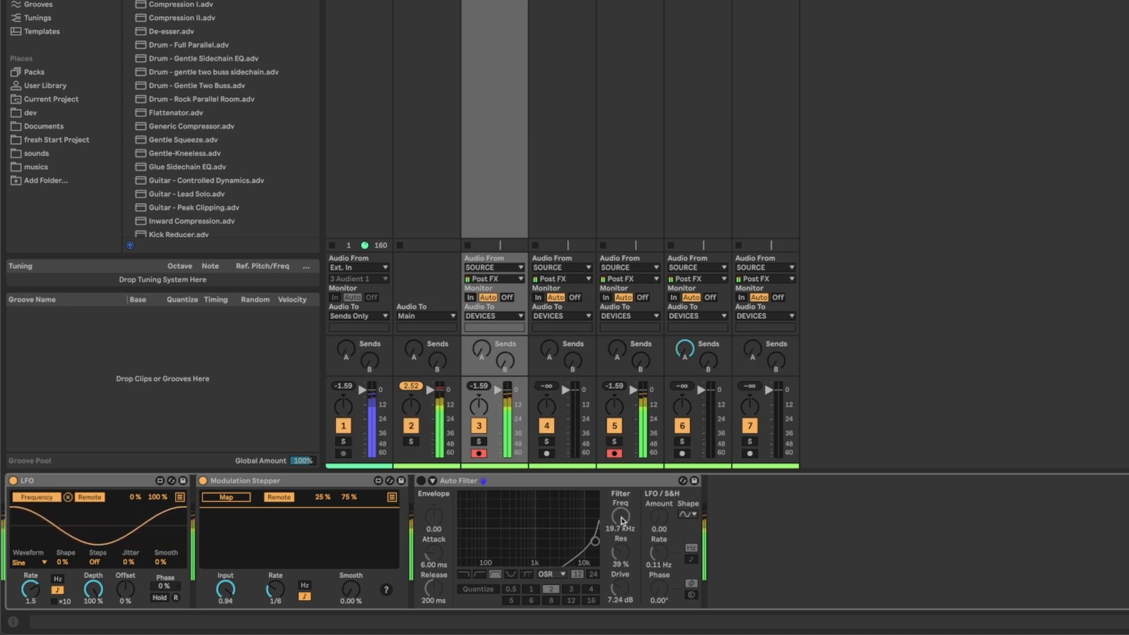
pyautogui.click(421, 482)
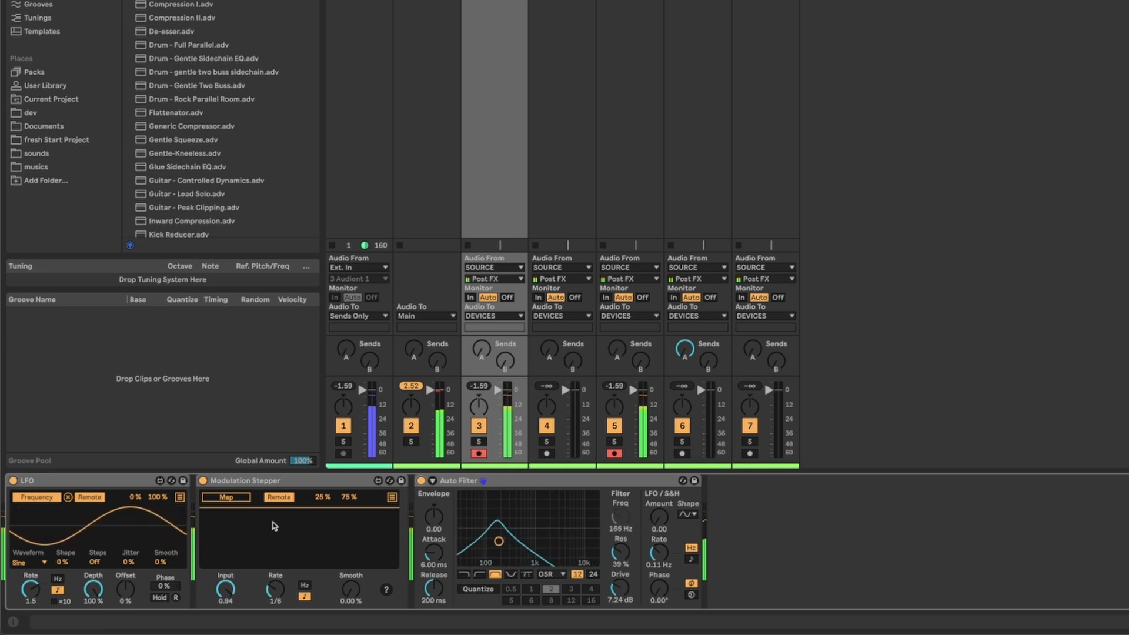
# Remap the LFO to the Modulation Stepper's Input and map the Stepper's output to the Auto Filter's frequency.
pyautogui.click(69, 498)
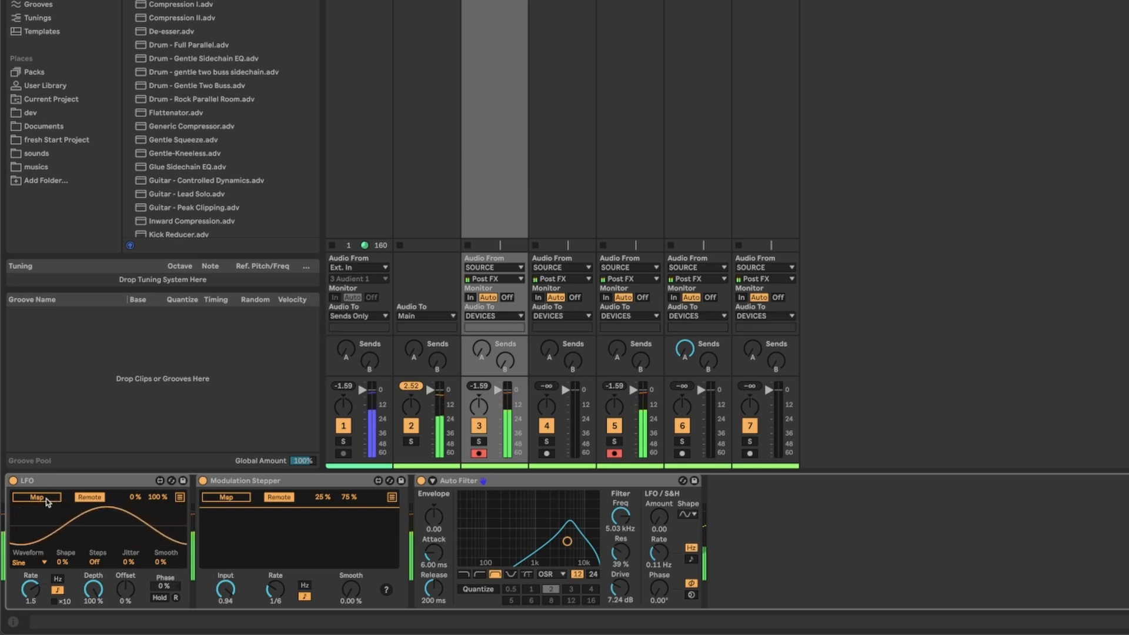
pyautogui.click(265, 482)
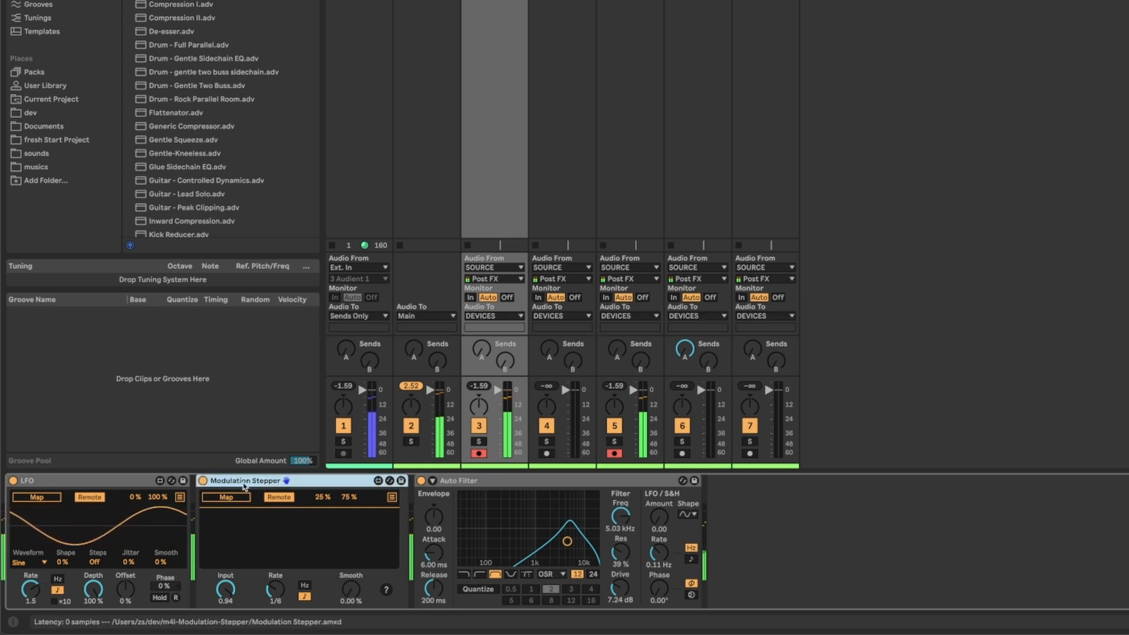
pyautogui.click(36, 498)
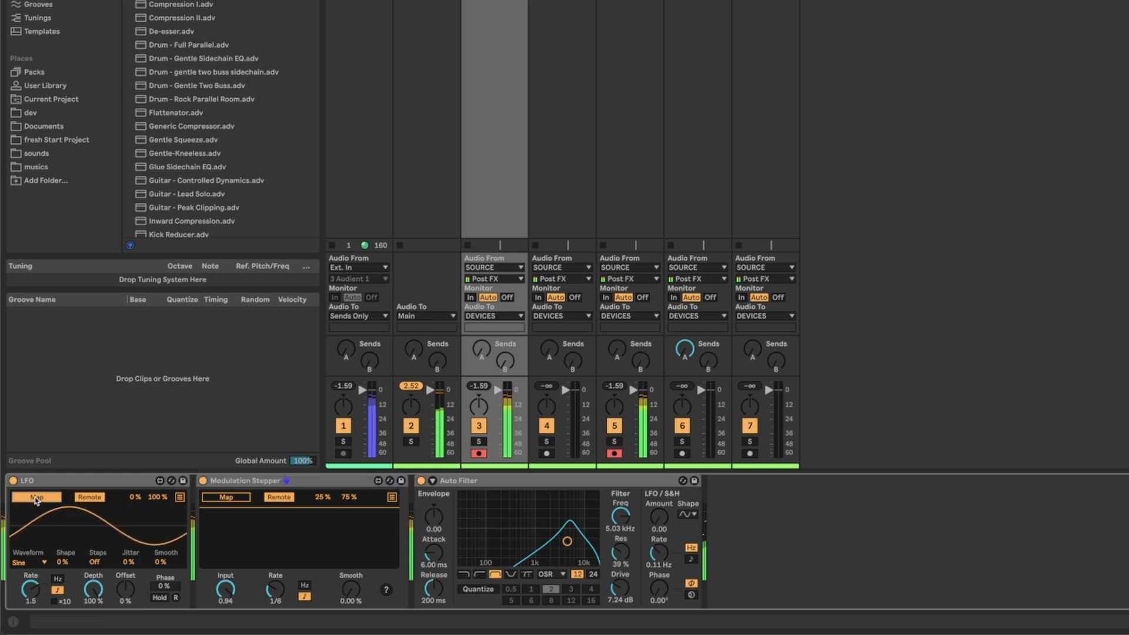
pyautogui.click(223, 589)
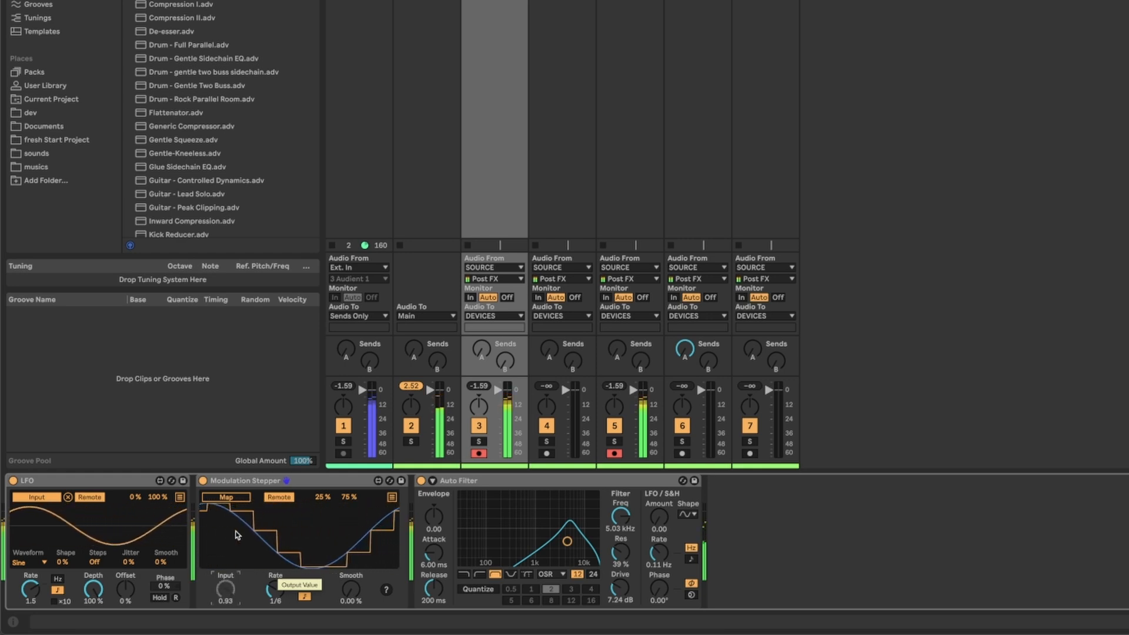
pyautogui.click(231, 500)
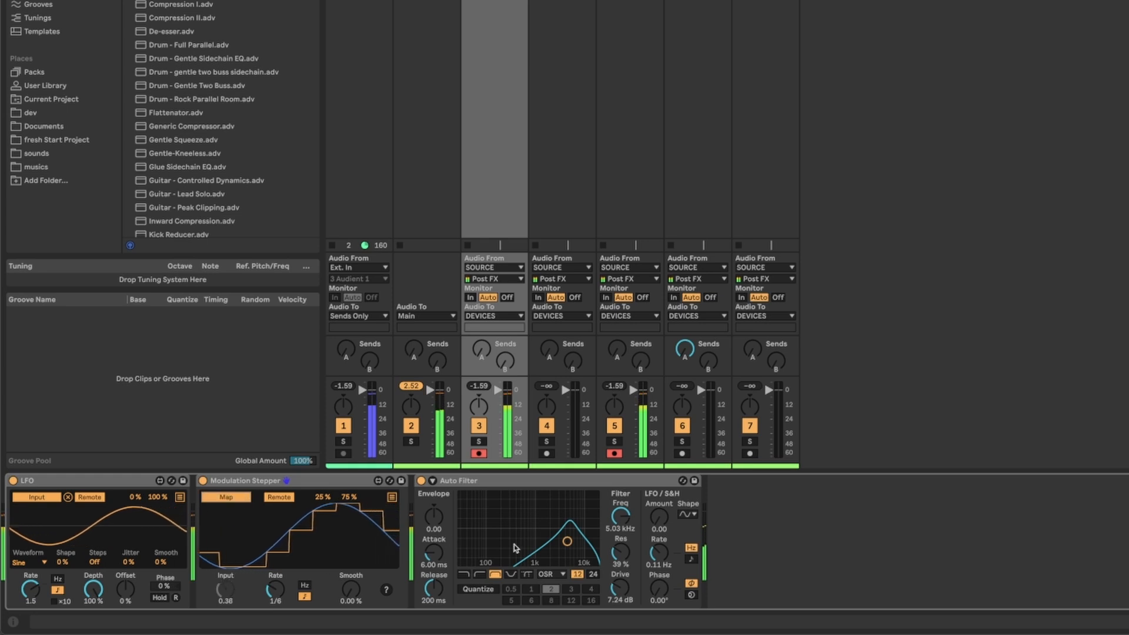
pyautogui.click(620, 517)
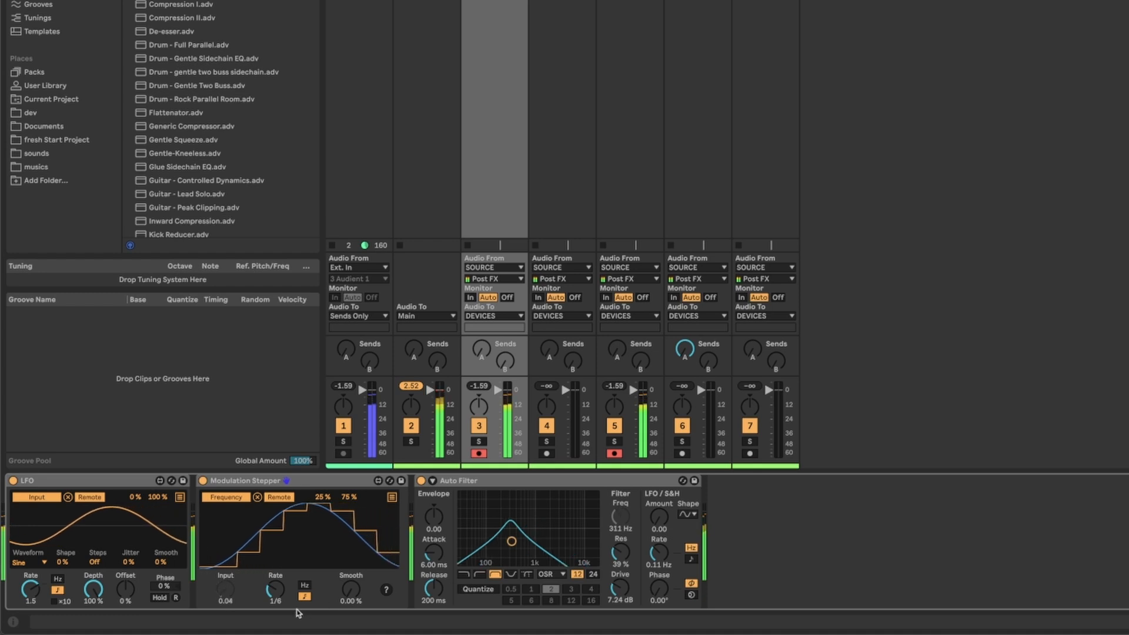
# Set the Modulation Stepper's rate to 3.30 Hz and try out its Smooth setting.
pyautogui.click(274, 592)
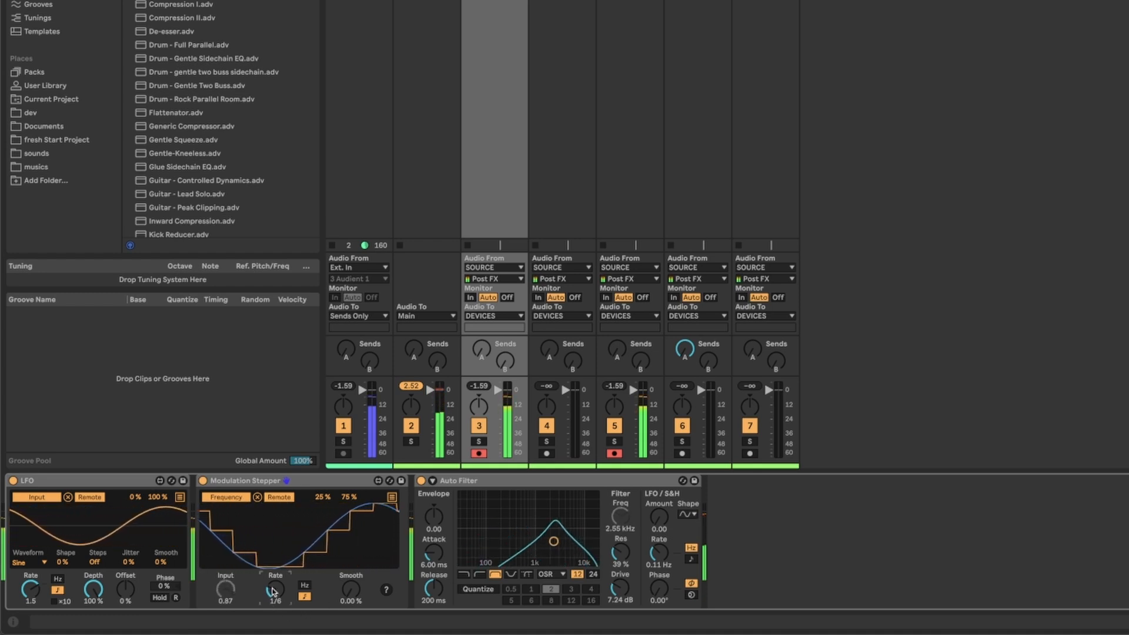
pyautogui.moveTo(271, 591); pyautogui.dragTo(272, 598)
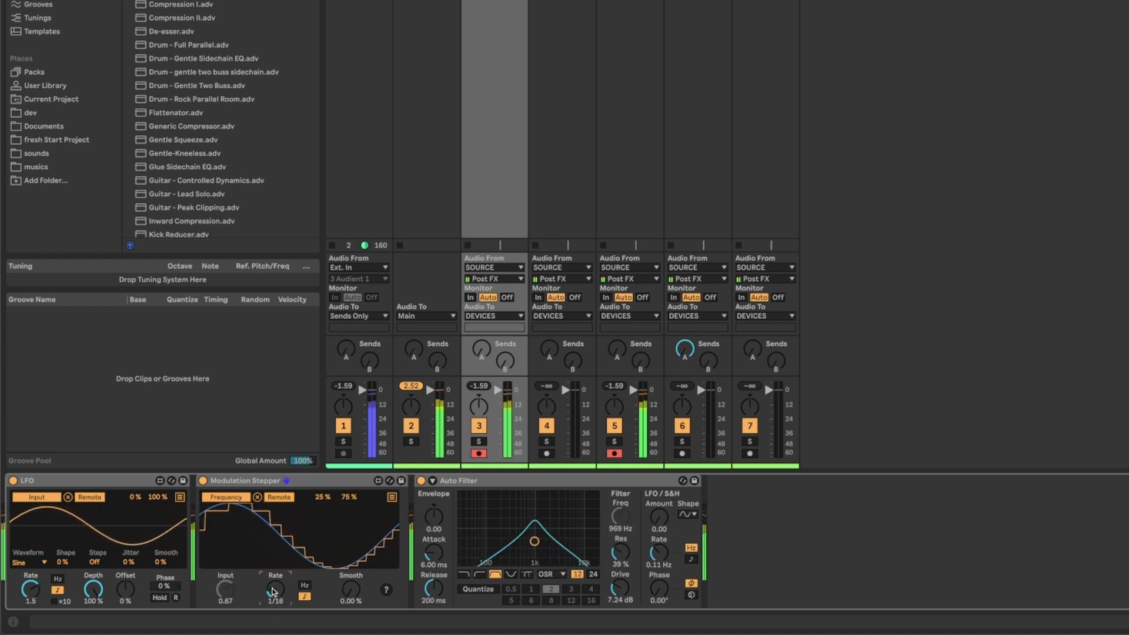
pyautogui.moveTo(273, 591); pyautogui.dragTo(272, 587)
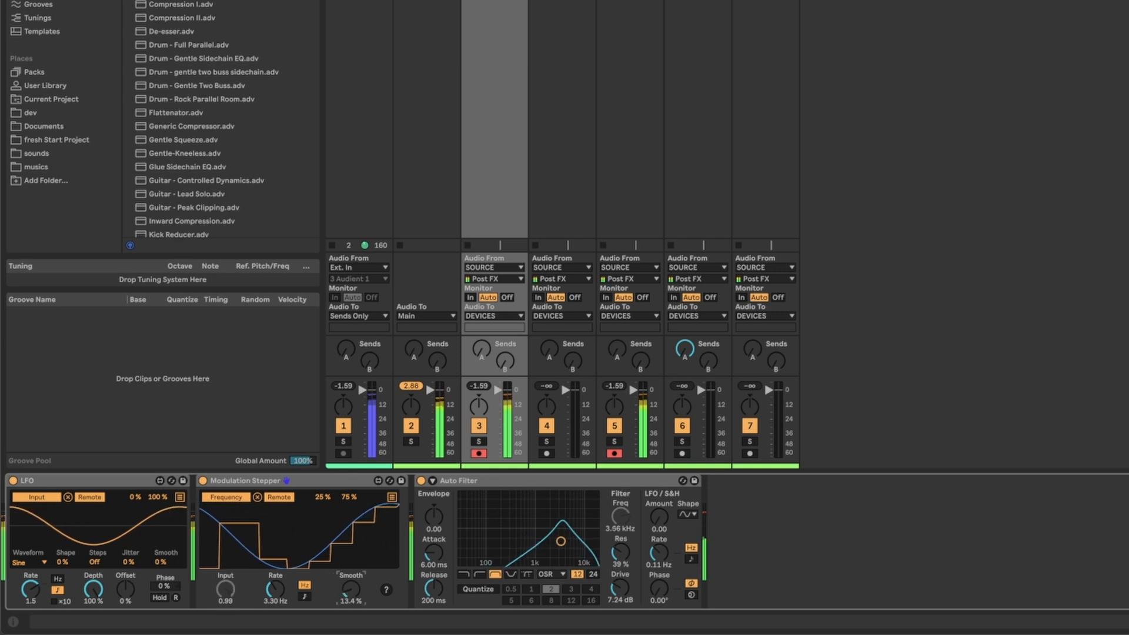
pyautogui.moveTo(351, 589); pyautogui.dragTo(351, 566)
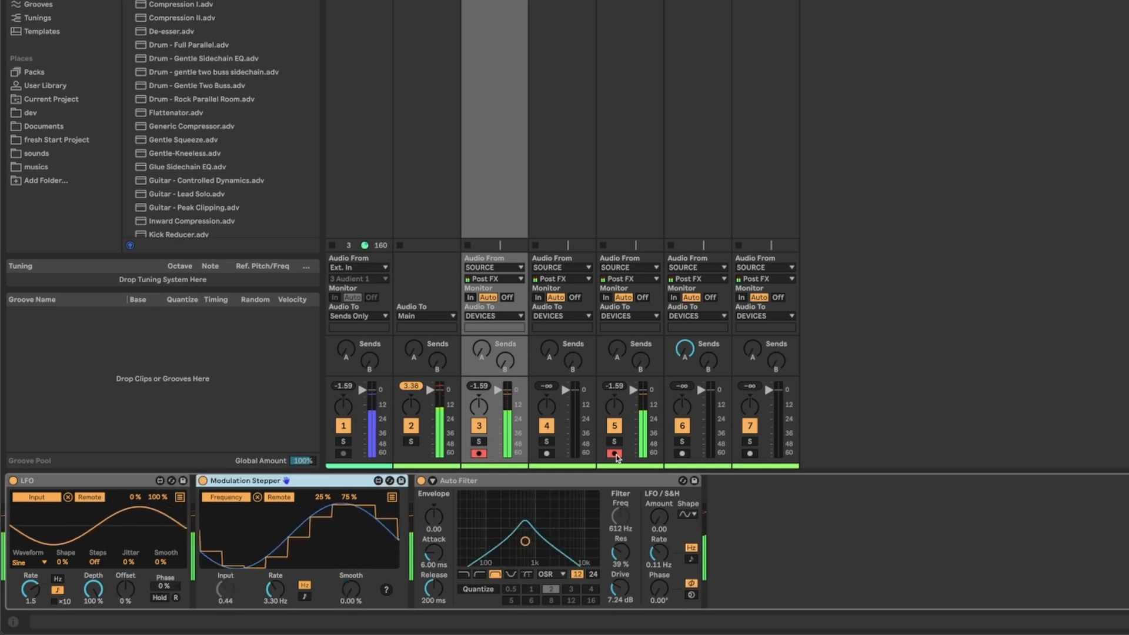
# Disarm tracks 5 and 3.
pyautogui.click(615, 454)
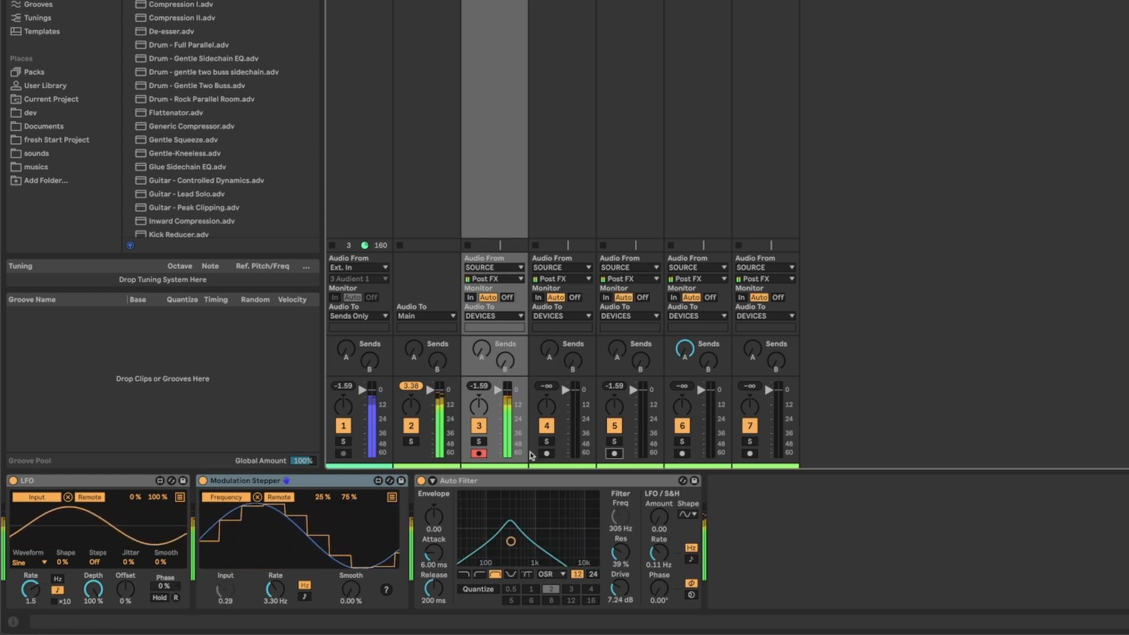
pyautogui.click(478, 453)
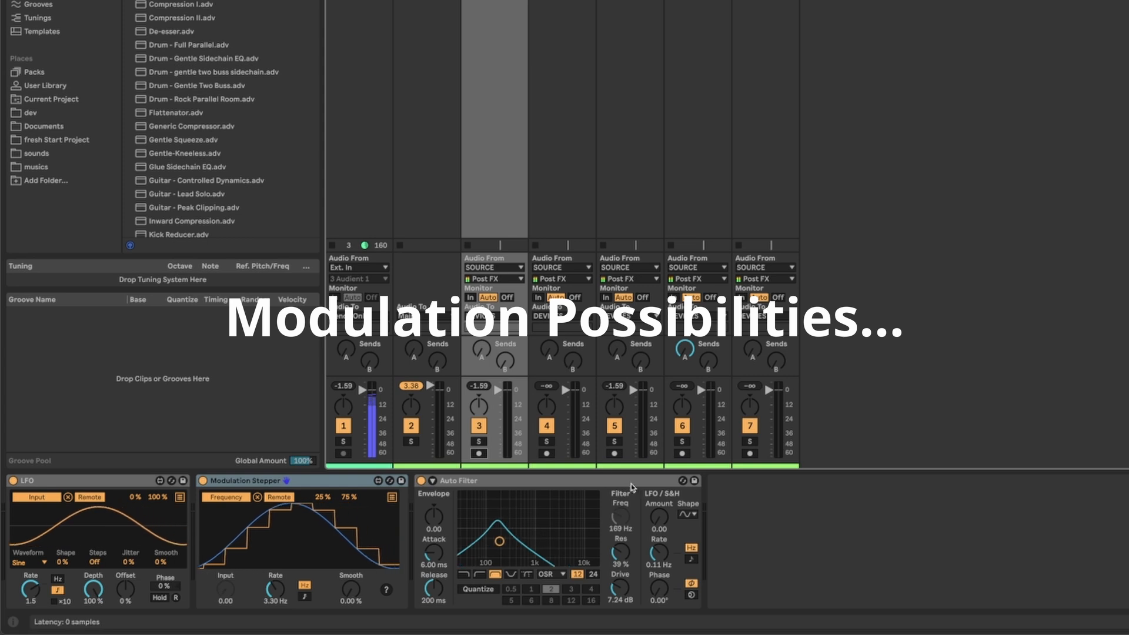
# Map the Modulation Stepper's second mapping slot to track 2's panning and set that slot to Remote mode.
pyautogui.click(392, 498)
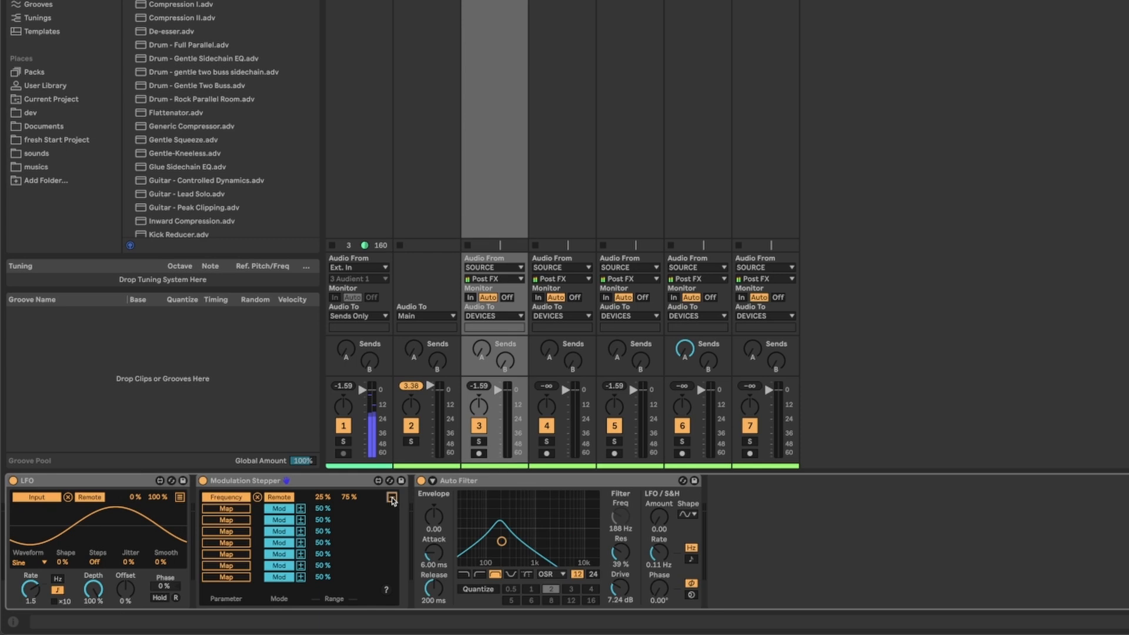
pyautogui.click(238, 511)
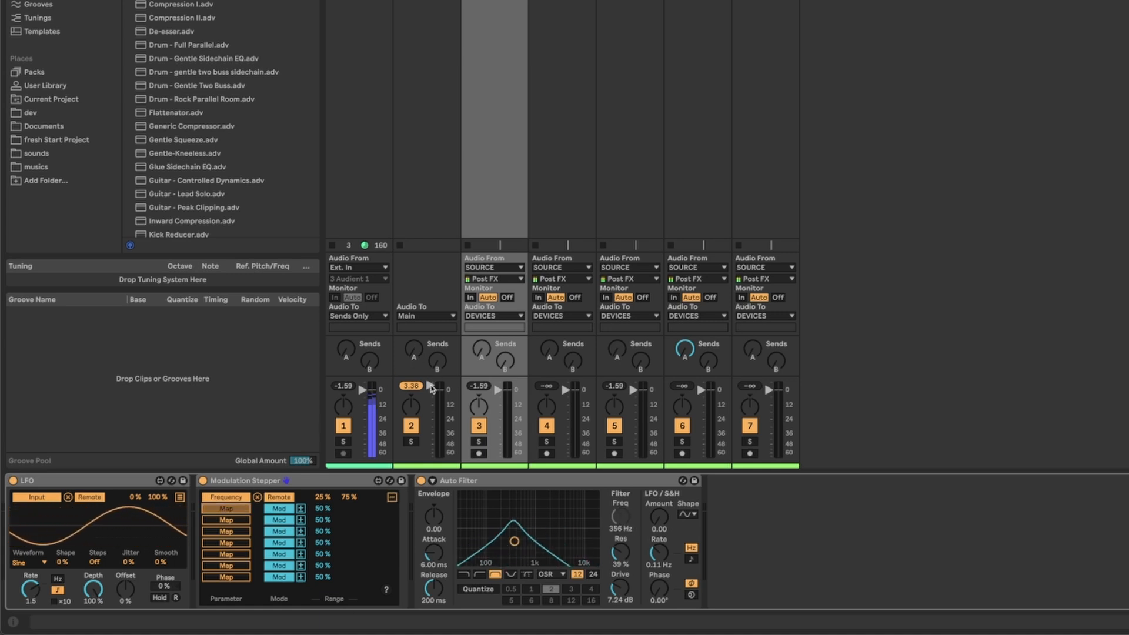
pyautogui.click(407, 408)
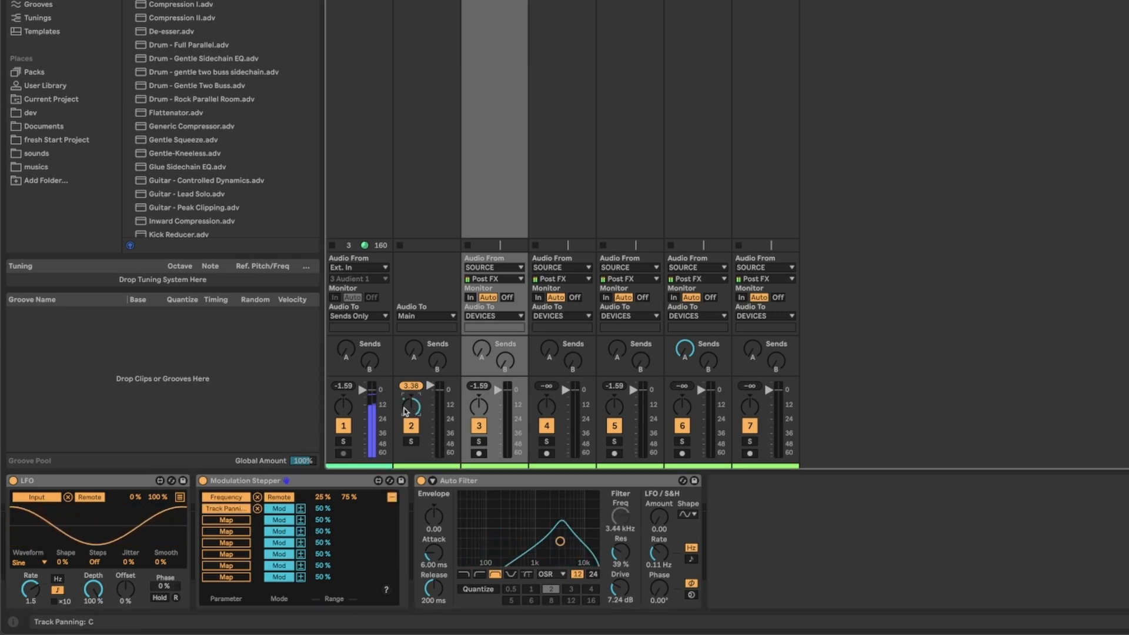
pyautogui.click(275, 510)
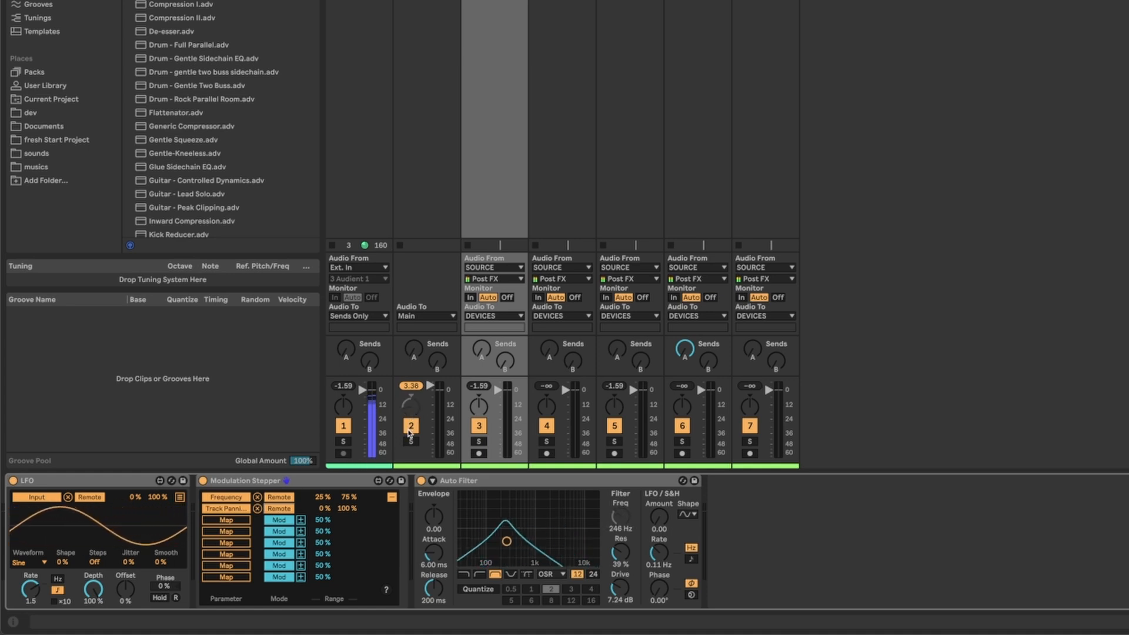
# Arm track 3 to hear the modulated panning and check the Modulation Stepper's waveform display.
pyautogui.click(478, 453)
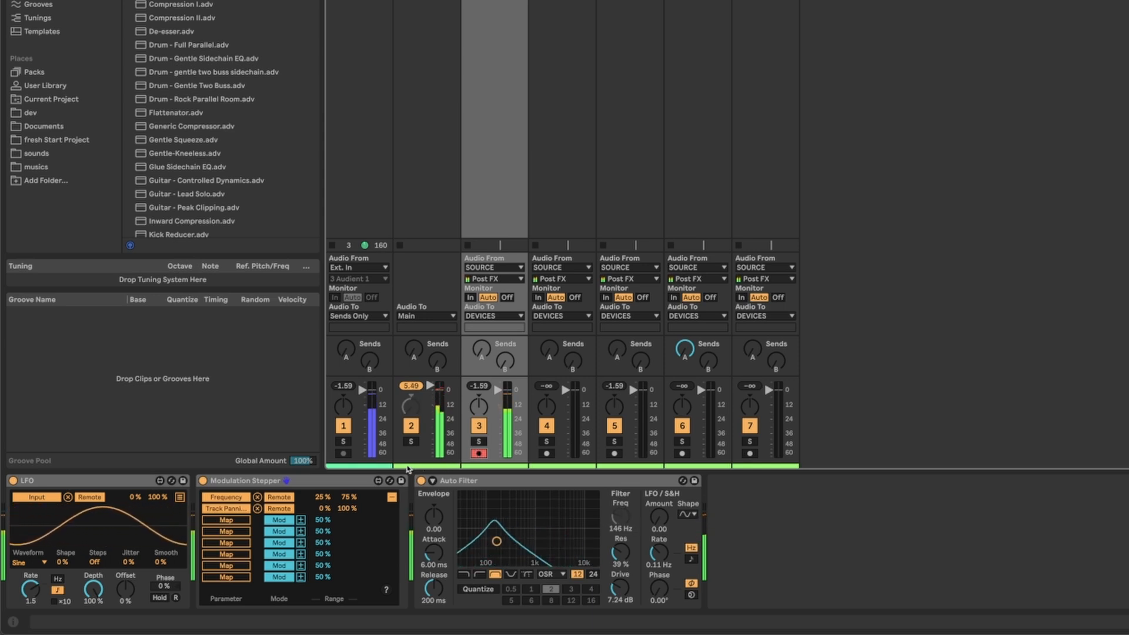
pyautogui.click(392, 497)
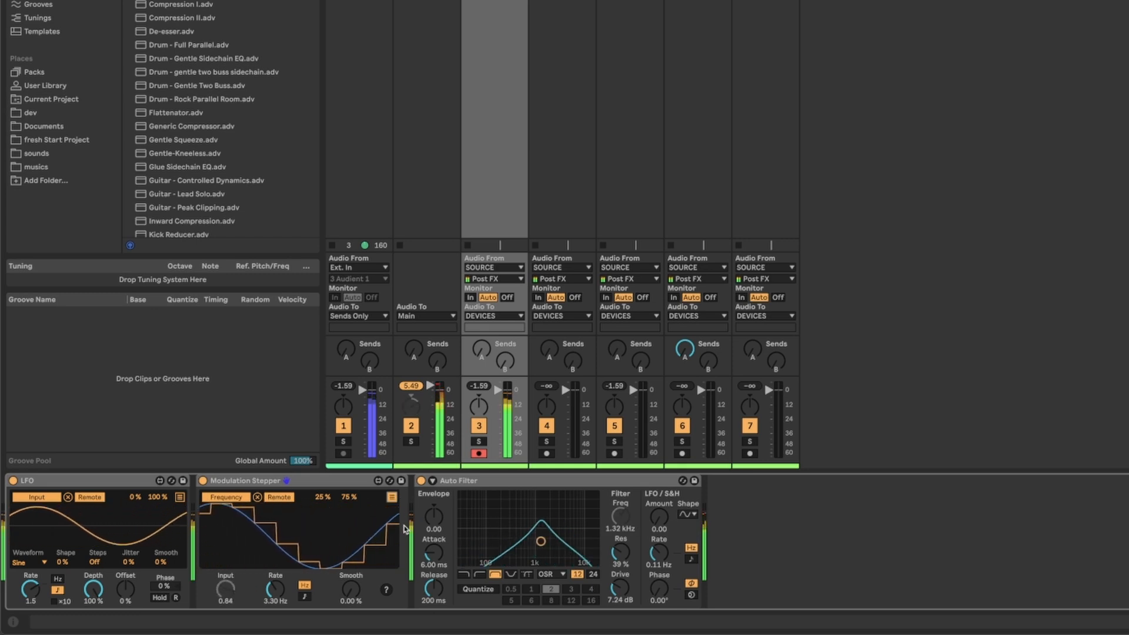
pyautogui.click(392, 497)
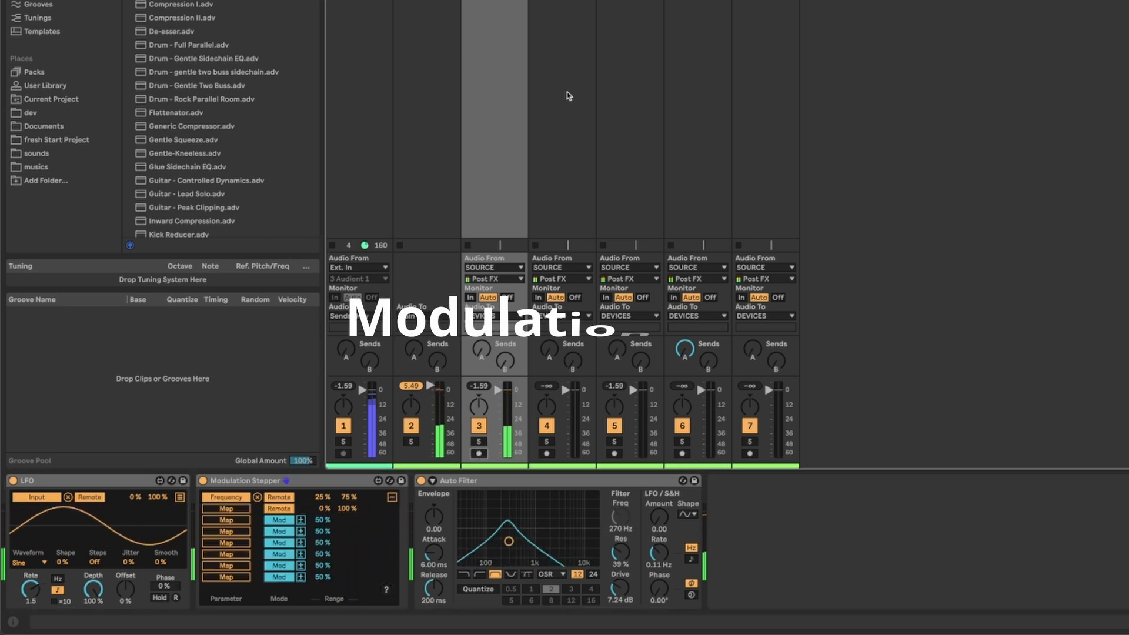
# On track 4, set the Modulation Lerp's Limit A to 0.00 and Limit B to 0.66.
pyautogui.click(555, 273)
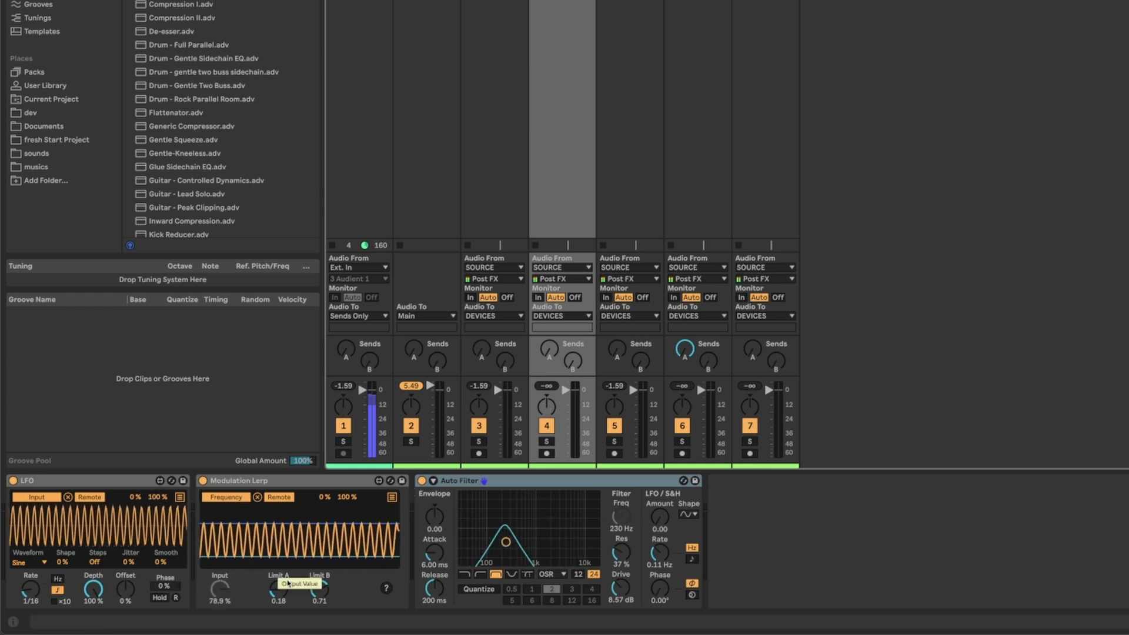
pyautogui.moveTo(287, 583); pyautogui.dragTo(286, 566)
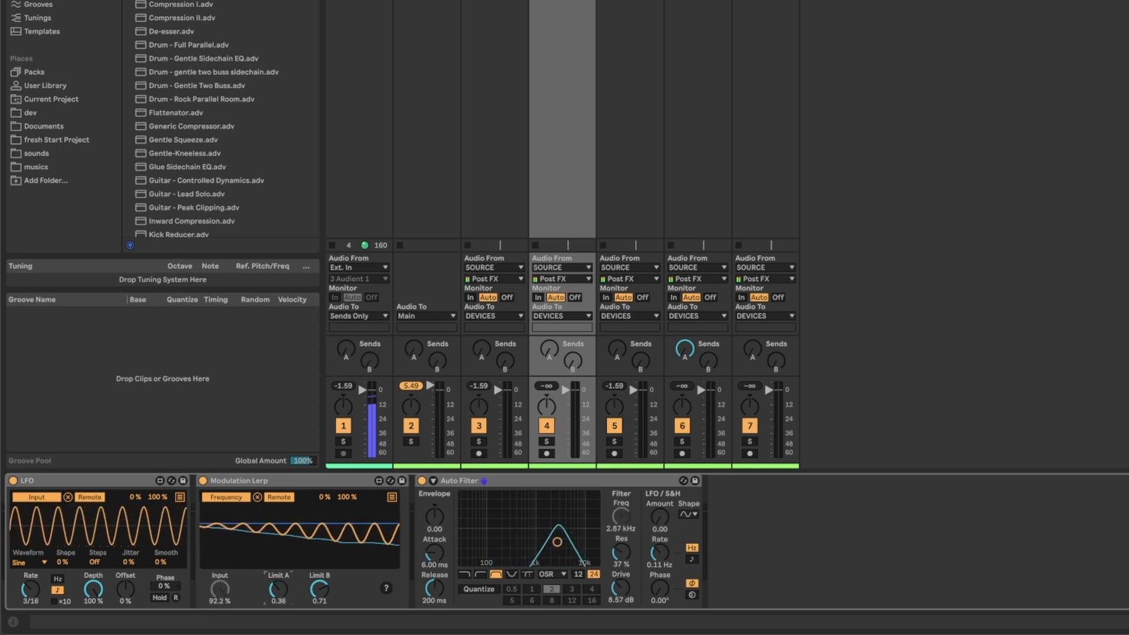
pyautogui.moveTo(278, 589); pyautogui.dragTo(278, 625)
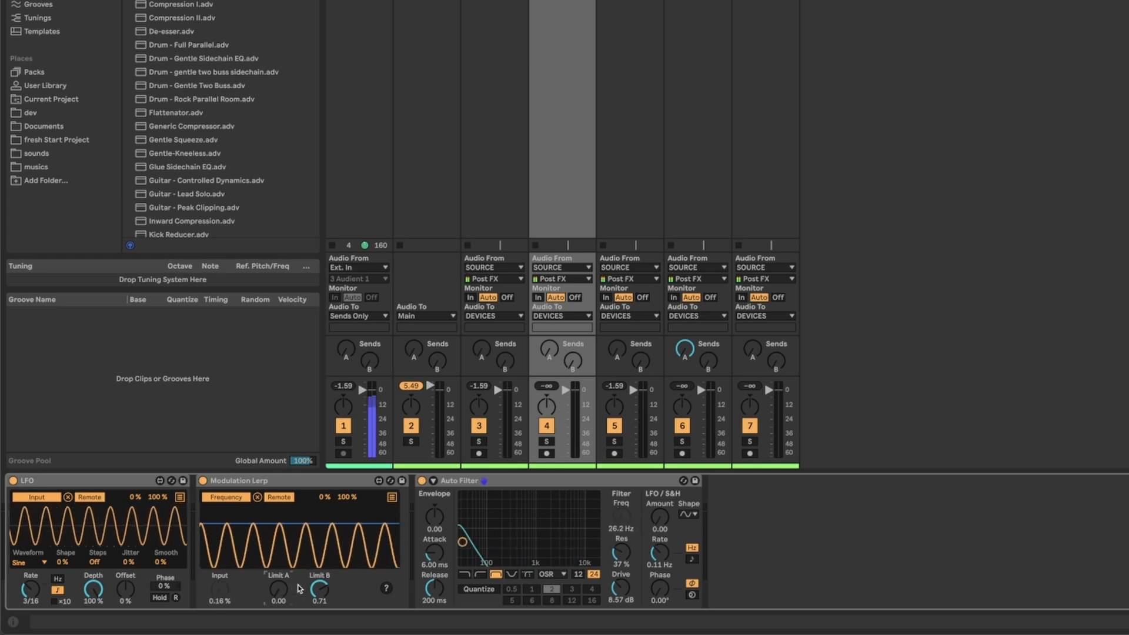
pyautogui.moveTo(319, 589)
pyautogui.mouseDown()
pyautogui.moveTo(320, 632)
pyautogui.moveTo(319, 595)
pyautogui.mouseUp()
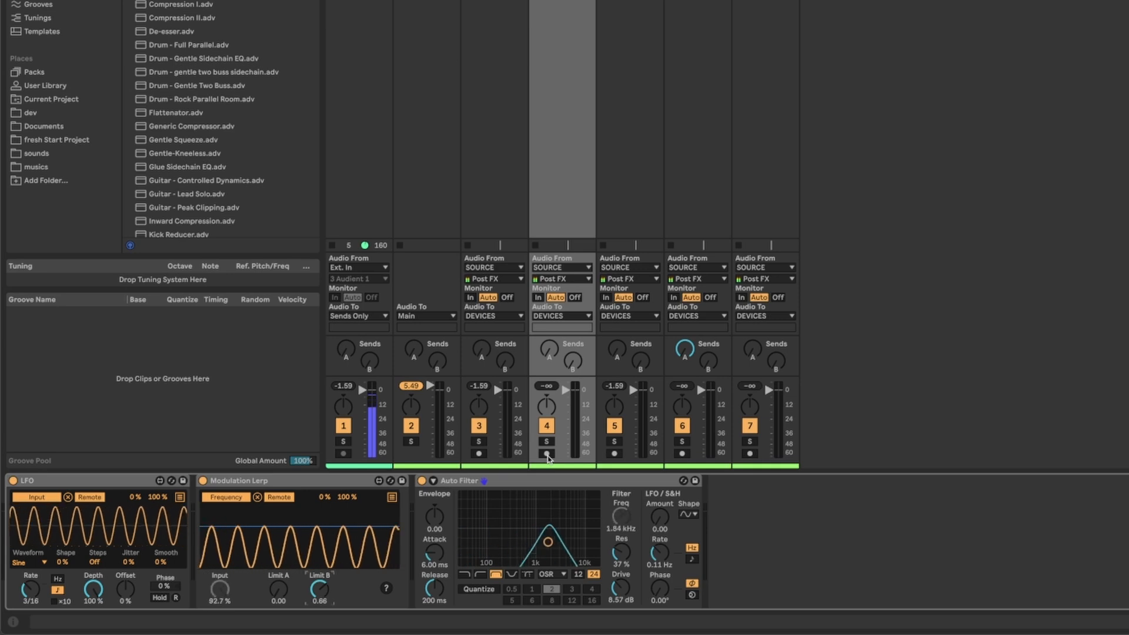
# Arm track 4 and, while listening, adjust the Modulation Lerp's limits and set the LFO's rate to 1/16.
pyautogui.click(547, 453)
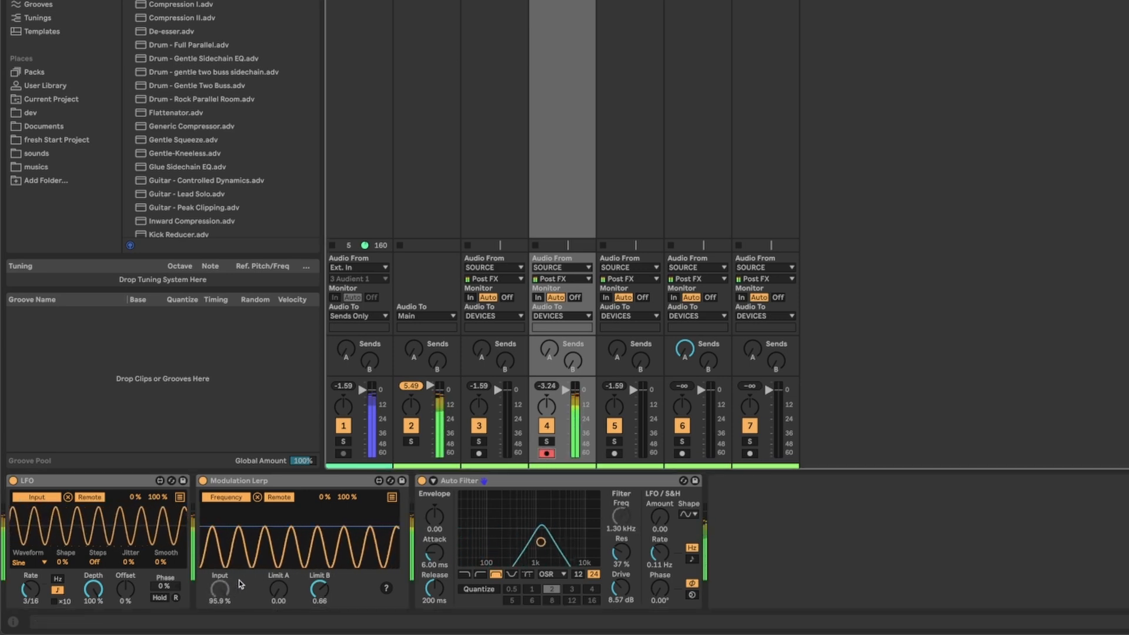
pyautogui.moveTo(275, 588); pyautogui.dragTo(319, 581)
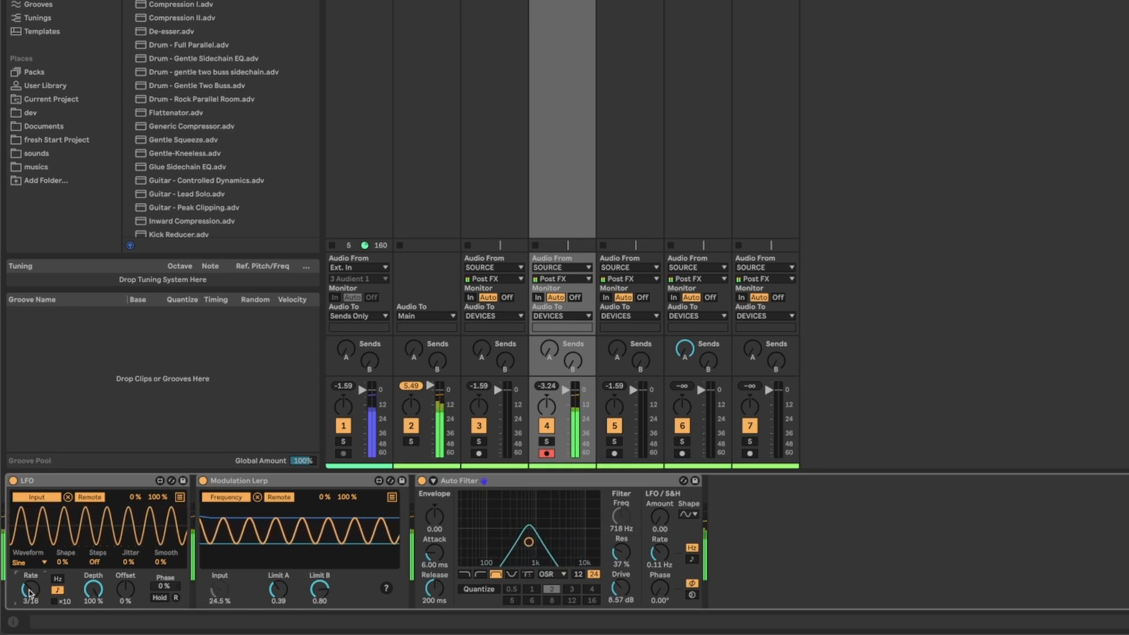
pyautogui.moveTo(30, 591); pyautogui.dragTo(29, 583)
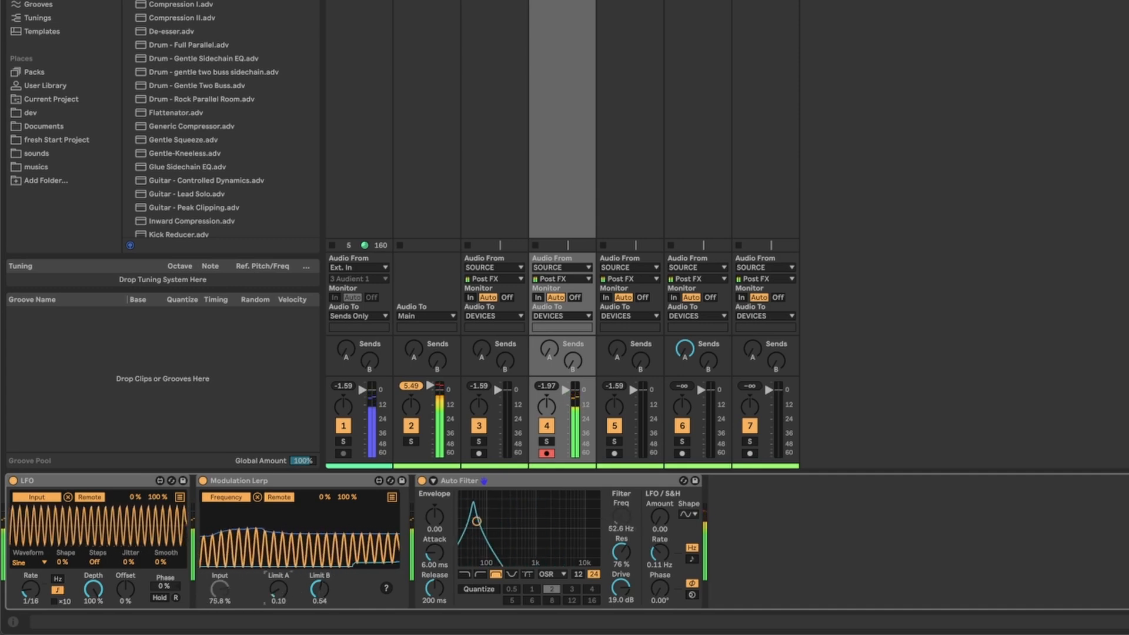
# Sweep the Modulation Lerp's Limit B down to about 0.29 with small readjustments, and disarm track 4.
pyautogui.moveTo(319, 590); pyautogui.dragTo(319, 600)
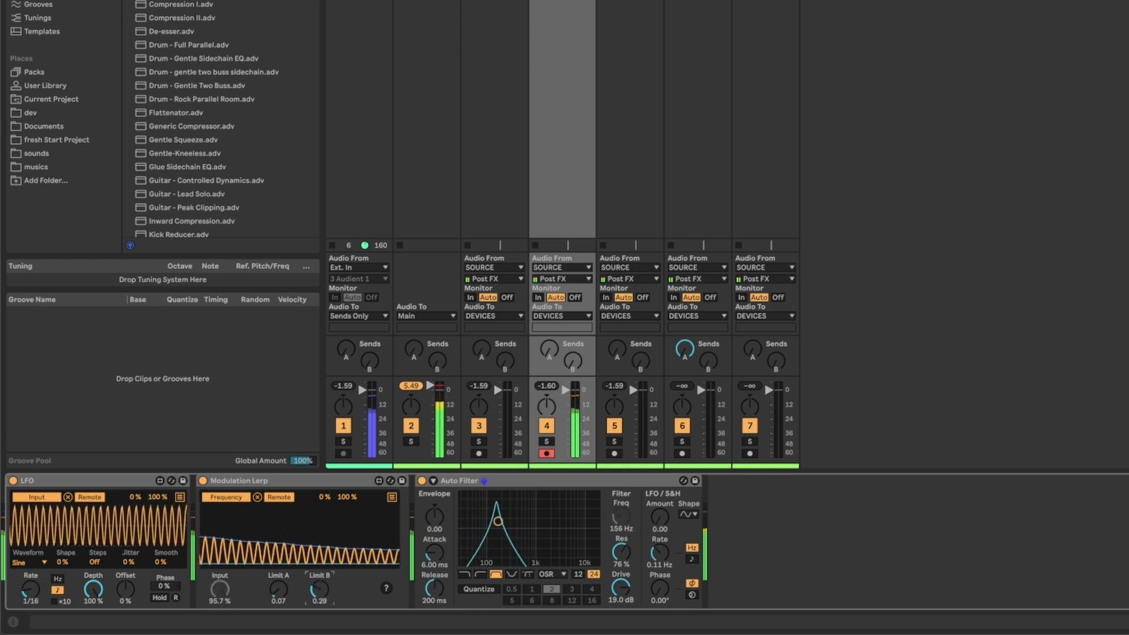
pyautogui.moveTo(319, 591); pyautogui.dragTo(320, 589)
pyautogui.click(543, 453)
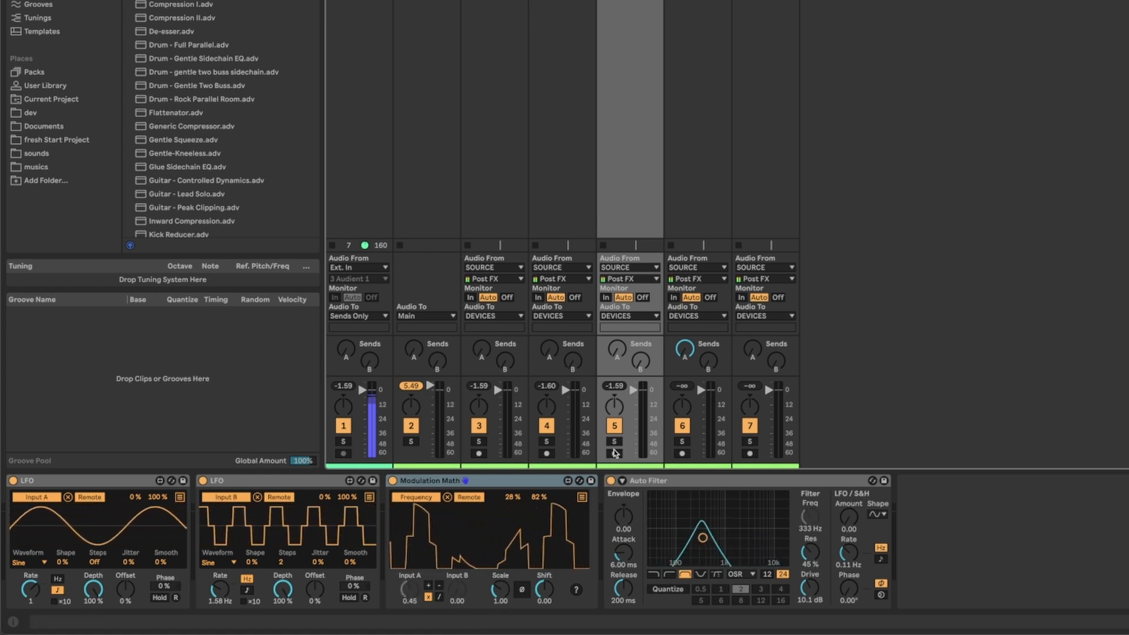
# Arm track 5 to hear the Modulation Math result, set the second LFO's rate to 1.70 Hz, and disarm the track.
pyautogui.click(615, 454)
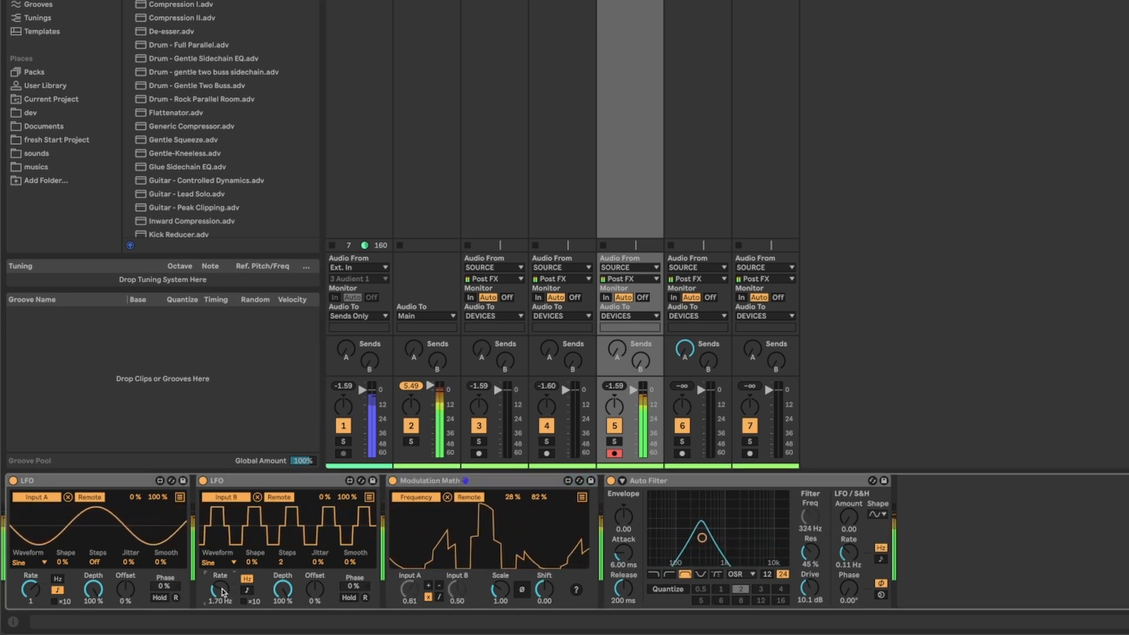
pyautogui.moveTo(224, 579); pyautogui.dragTo(224, 576)
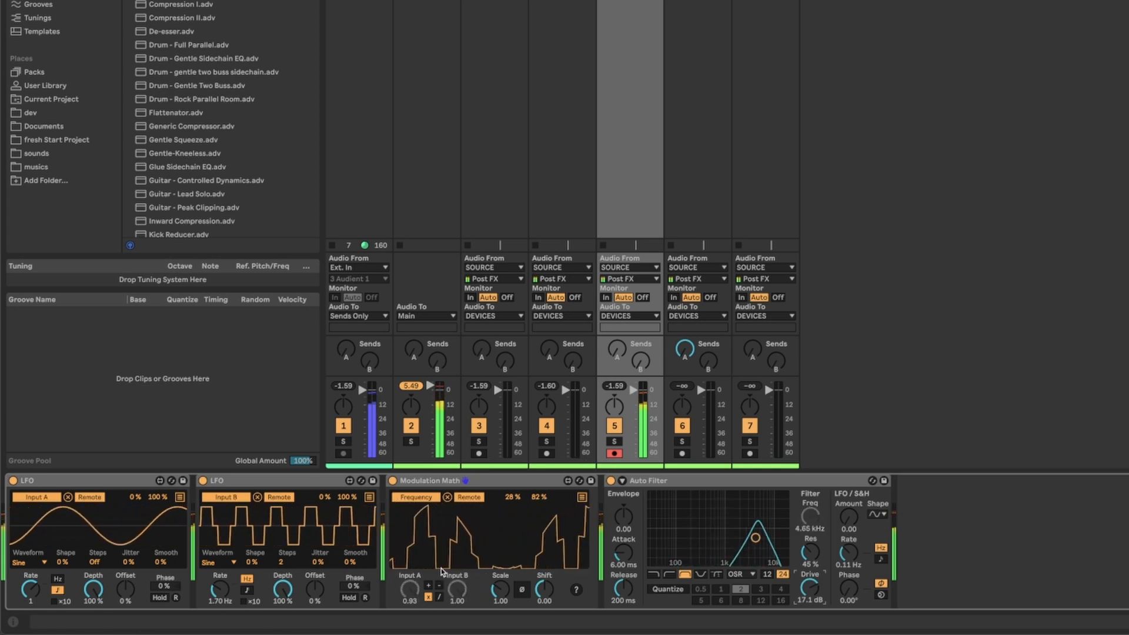
pyautogui.click(615, 453)
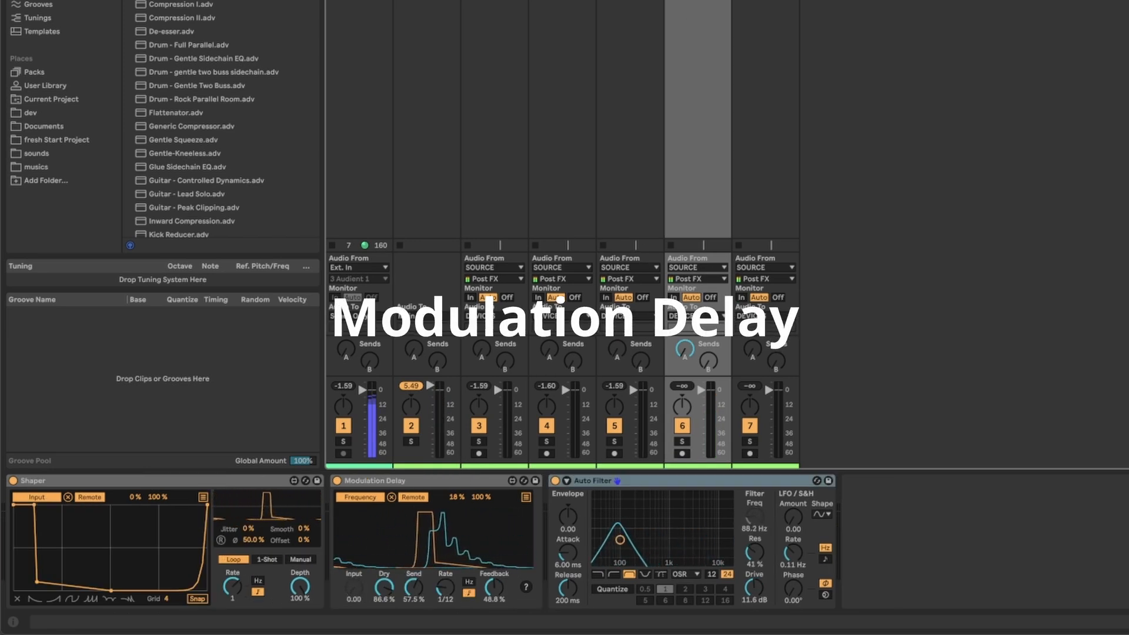
# On track 6's Modulation Delay, cut Send to 0.00 % and raise it back to about 42.5 %.
pyautogui.click(412, 481)
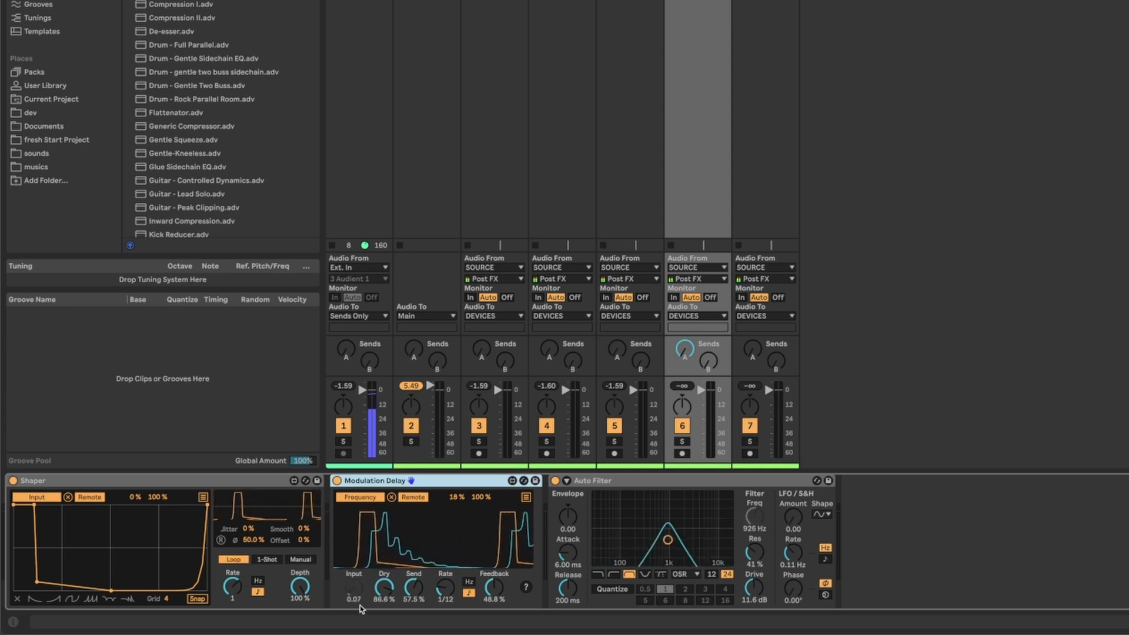
pyautogui.click(415, 585)
pyautogui.moveTo(414, 586); pyautogui.dragTo(415, 626)
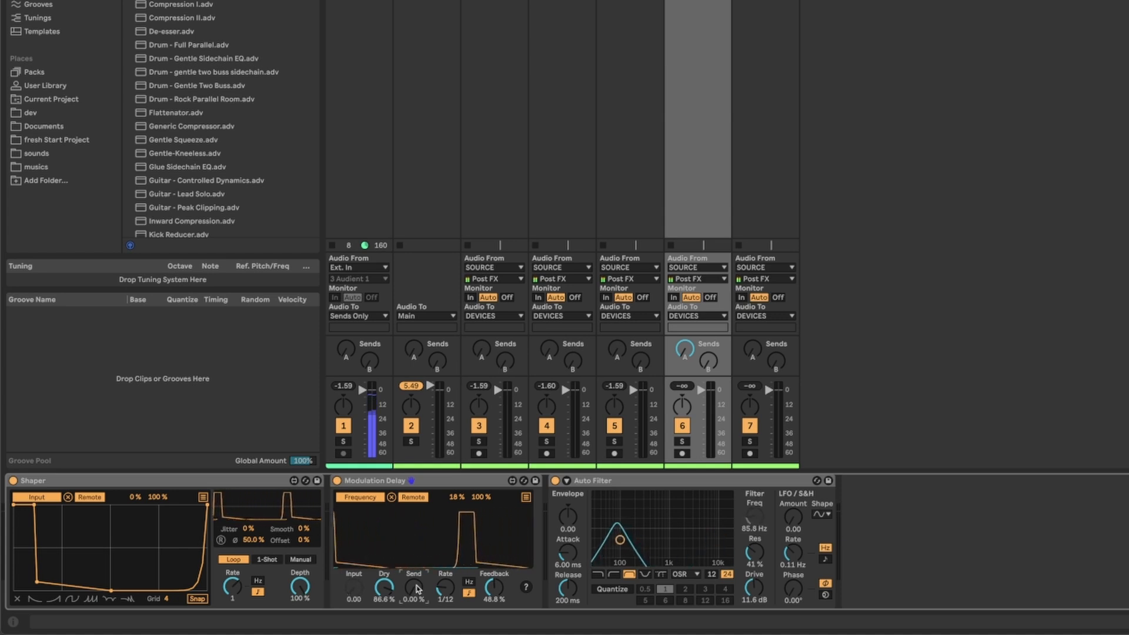
pyautogui.moveTo(415, 587); pyautogui.dragTo(414, 570)
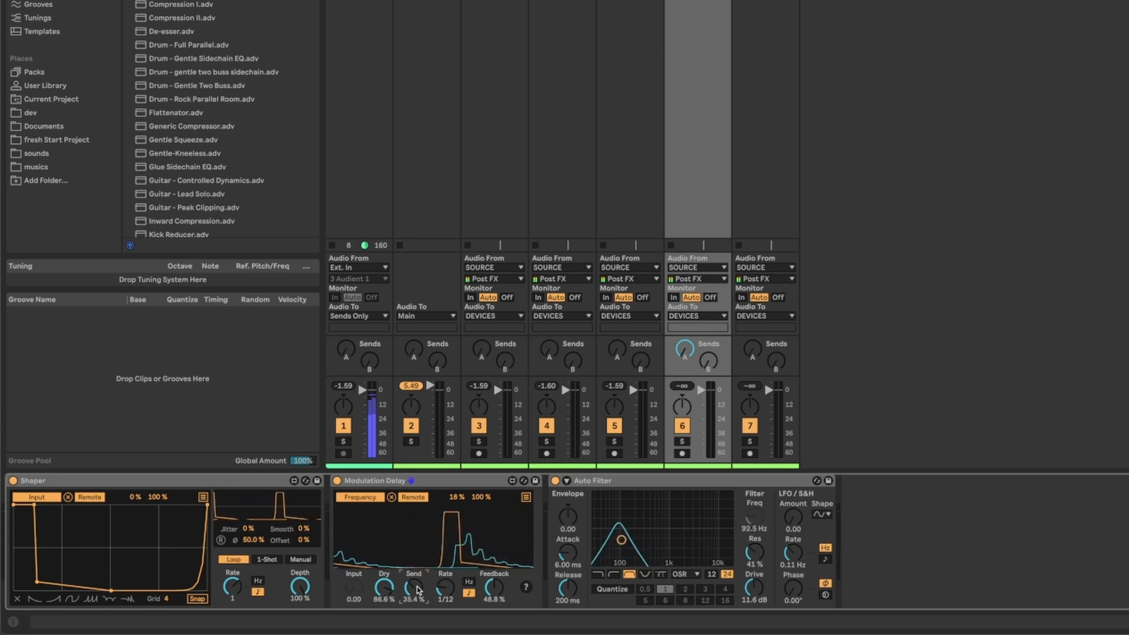
pyautogui.moveTo(416, 592); pyautogui.dragTo(417, 585)
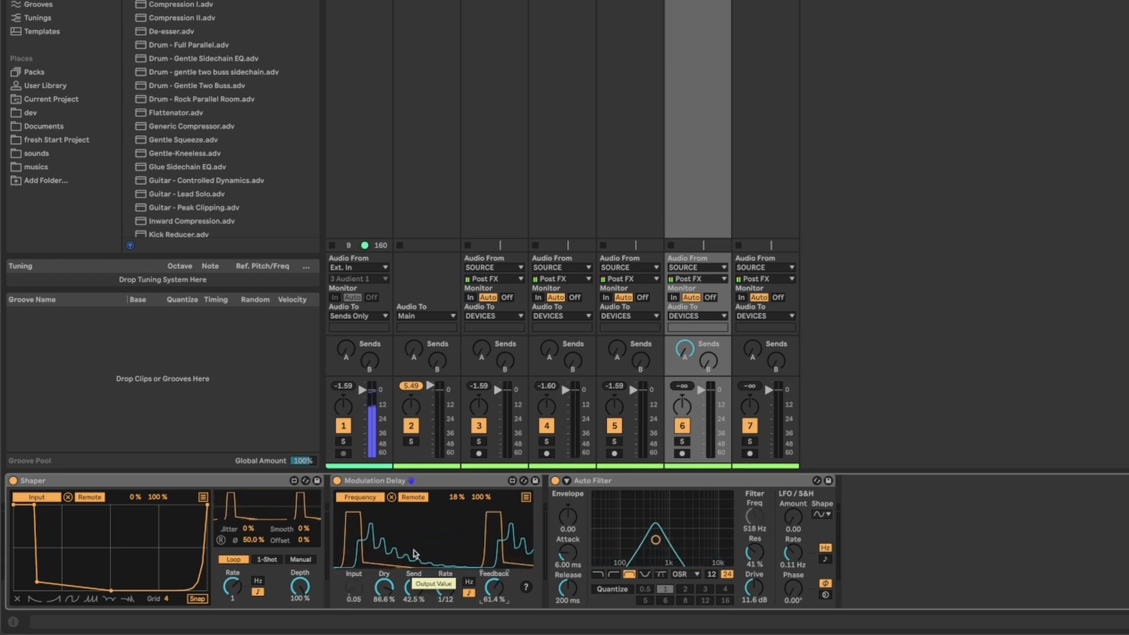
# Delete the breakpoint ending the Shaper curve's upper plateau and set the Modulation Delay's Send to 0.00 %.
pyautogui.keyDown('shift'); pyautogui.click(34, 505); pyautogui.keyUp('shift')
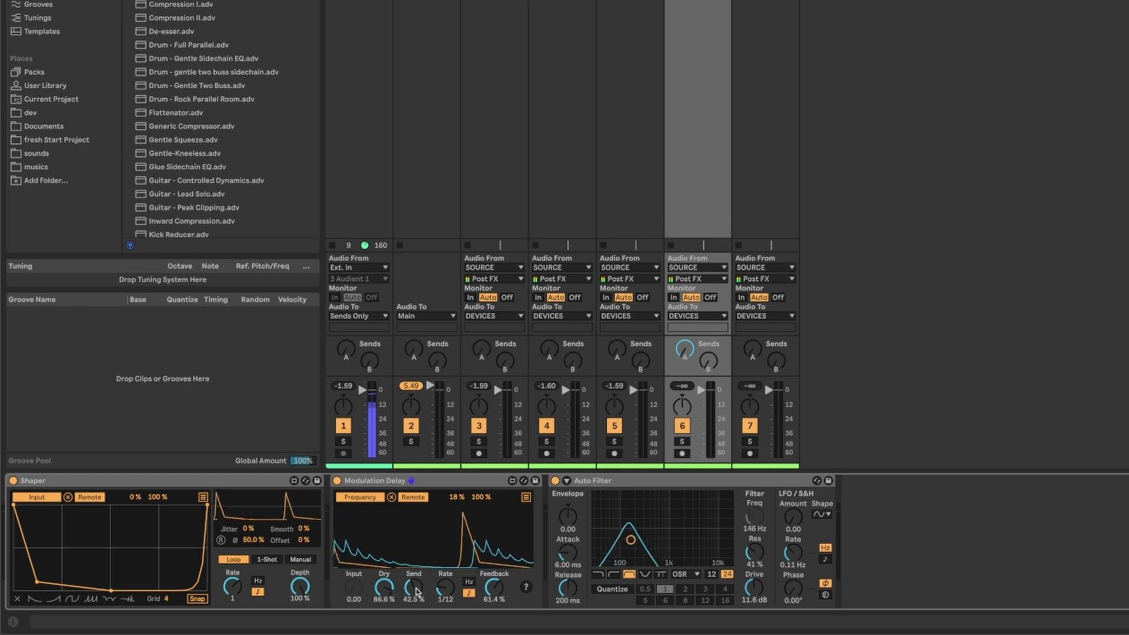
pyautogui.moveTo(412, 589); pyautogui.dragTo(412, 626)
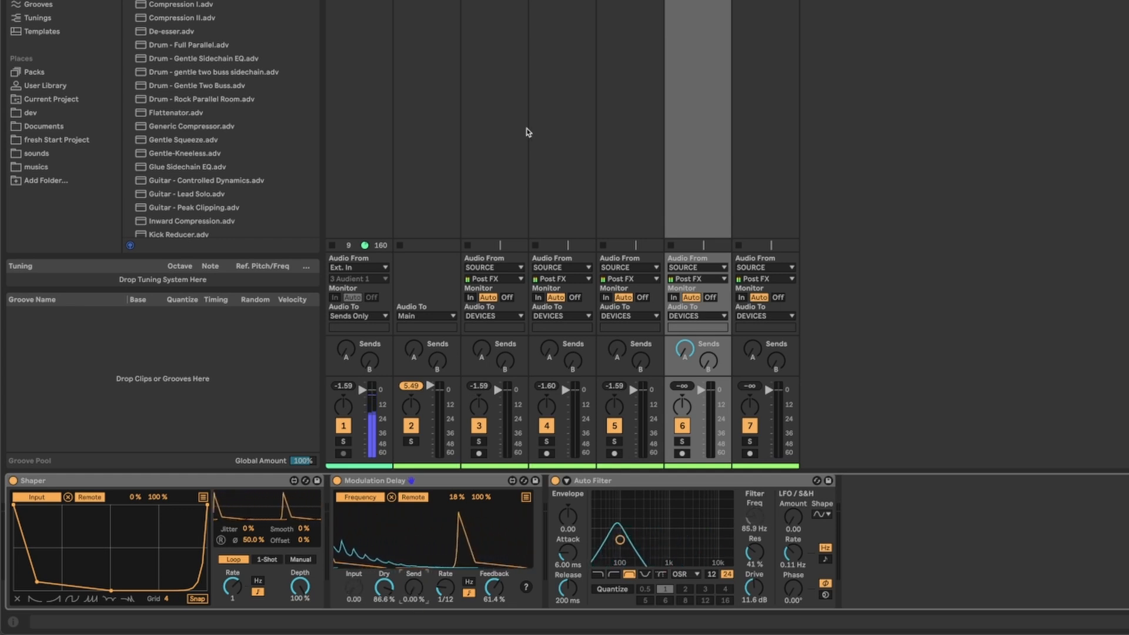
# Arm track 6, raise the Modulation Delay's Send to about 48 % and Feedback to 79.5 % while listening, and disarm the track.
pyautogui.click(682, 453)
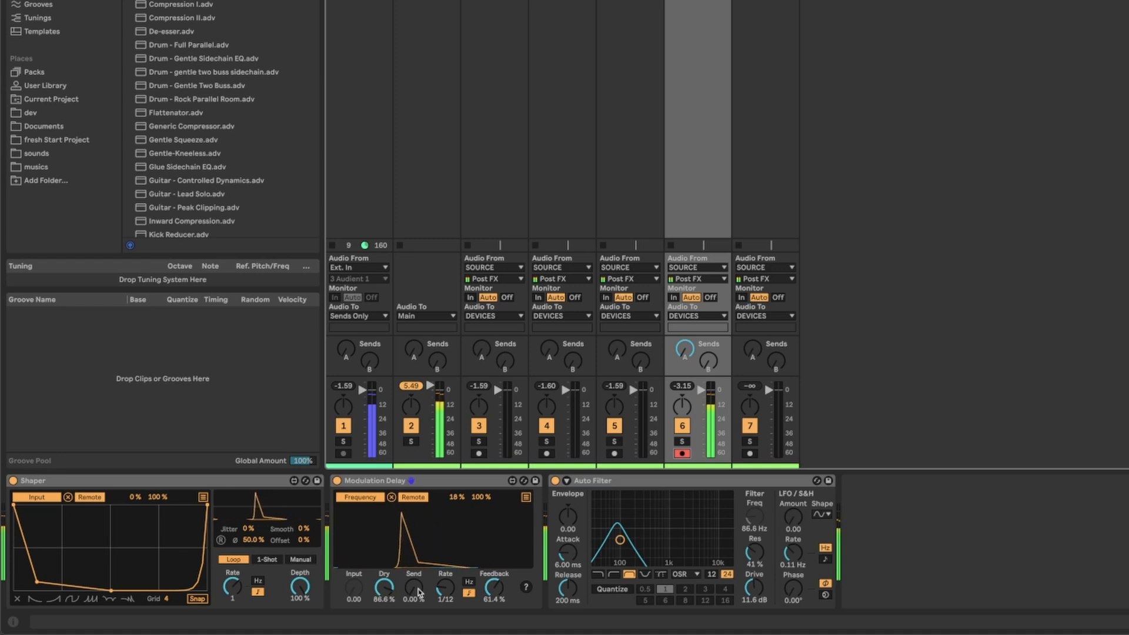
pyautogui.moveTo(419, 592); pyautogui.dragTo(413, 582)
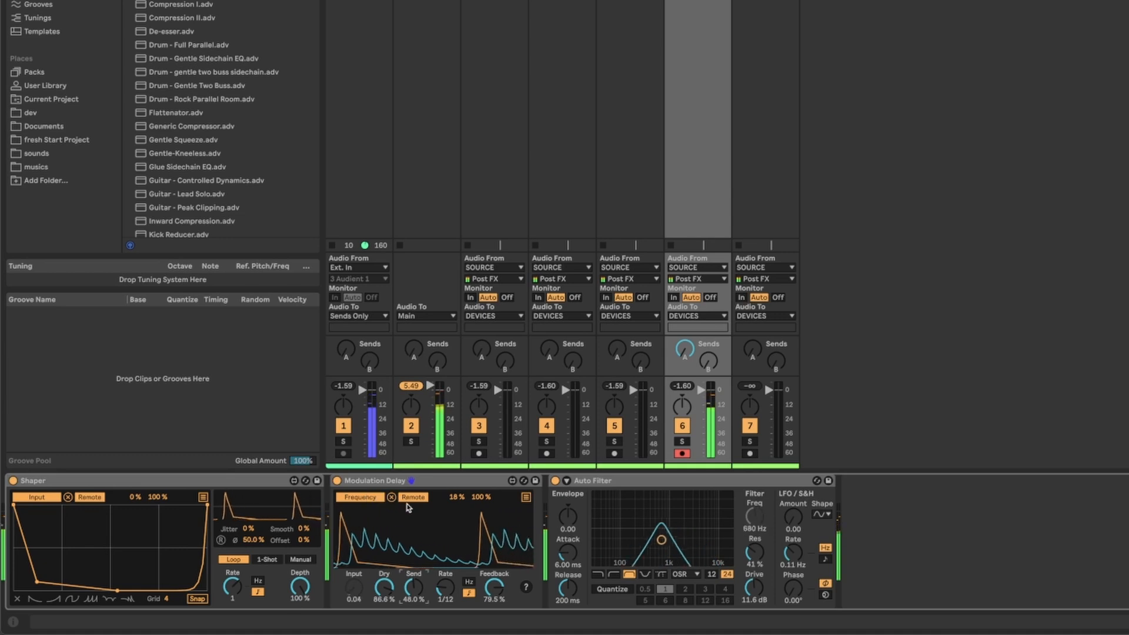
pyautogui.click(403, 481)
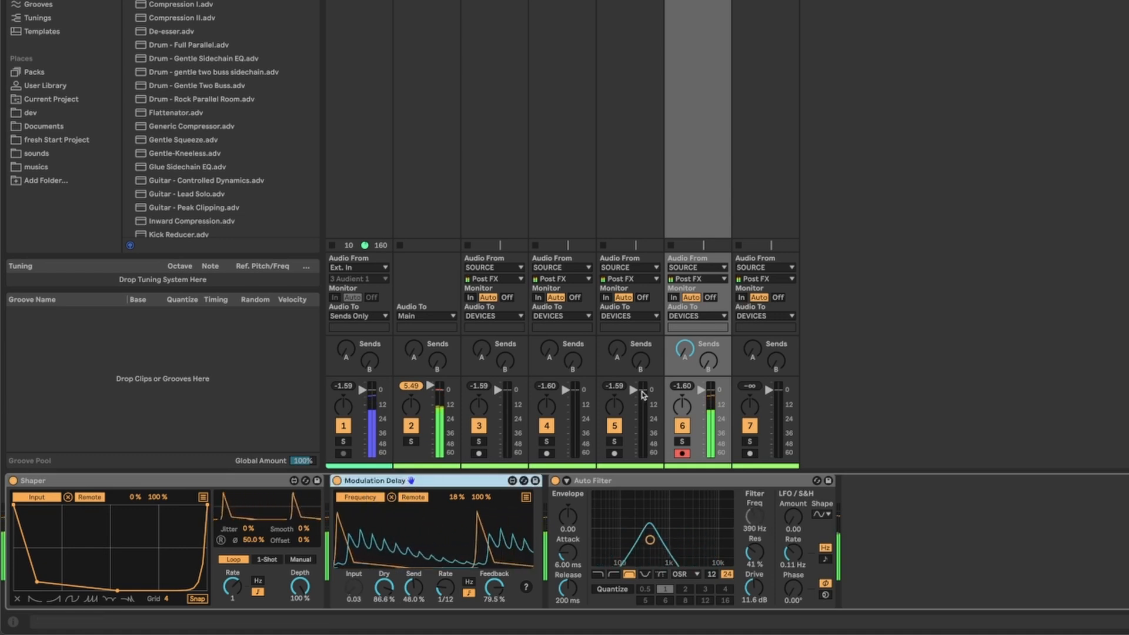
pyautogui.click(681, 452)
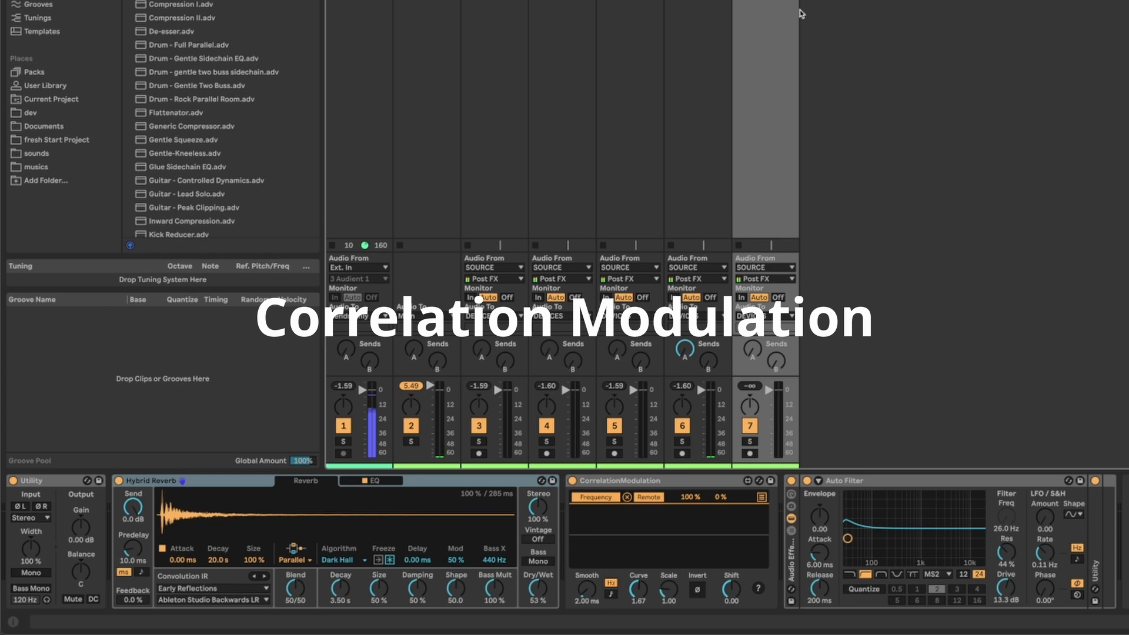
# On track 7, collapse and deactivate Hybrid Reverb, deactivate the effect rack containing Auto Filter, and arm the track.
pyautogui.doubleClick(210, 481)
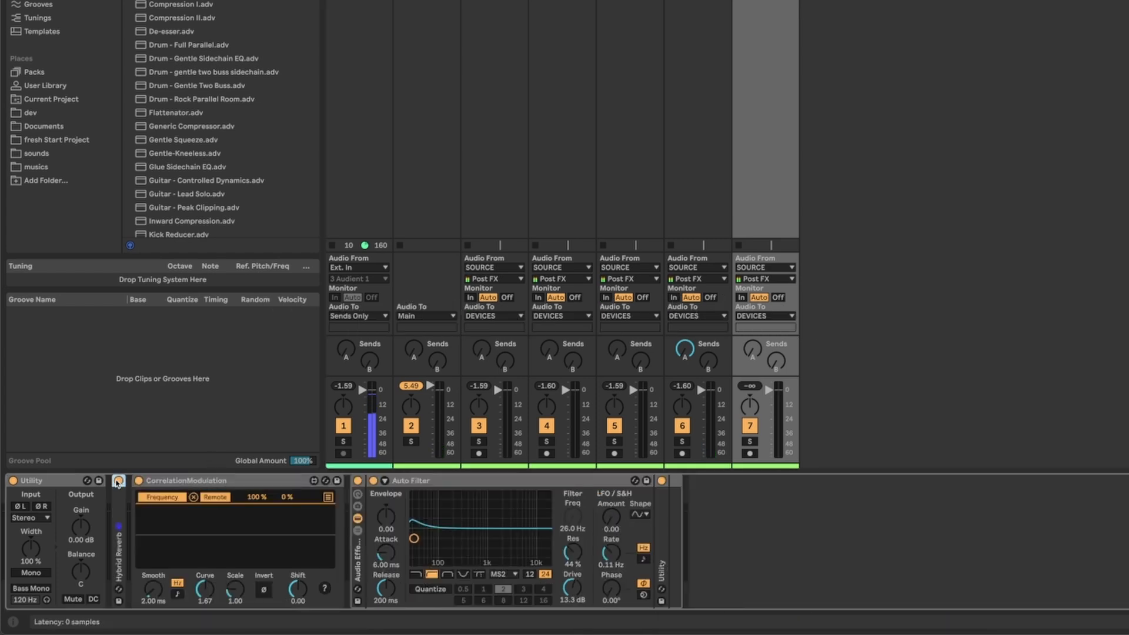
pyautogui.click(165, 483)
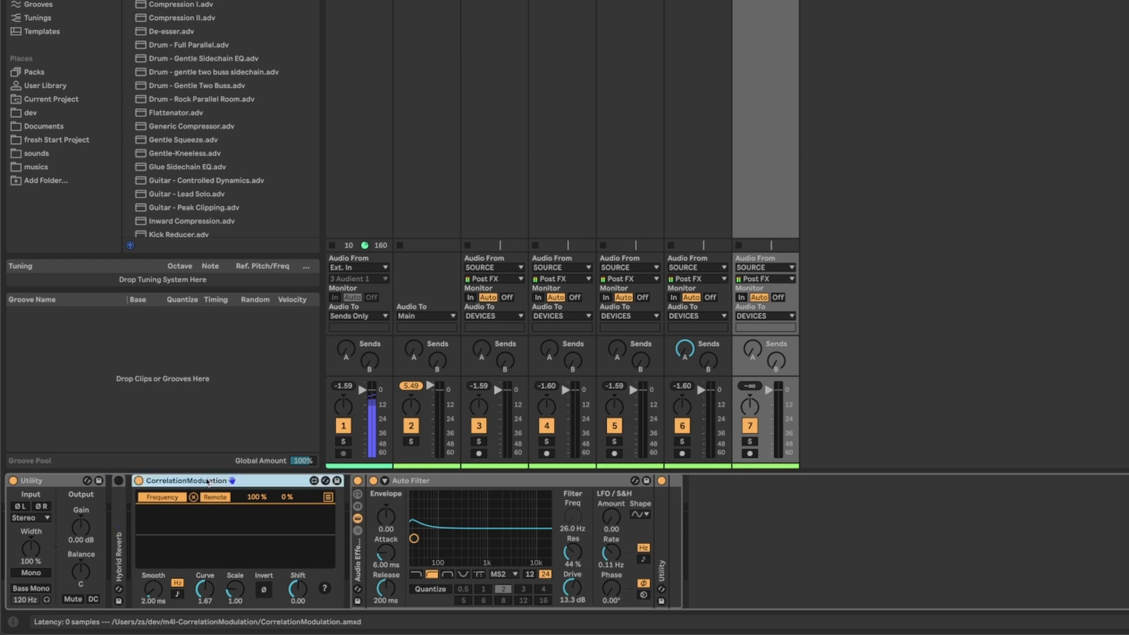
pyautogui.click(373, 480)
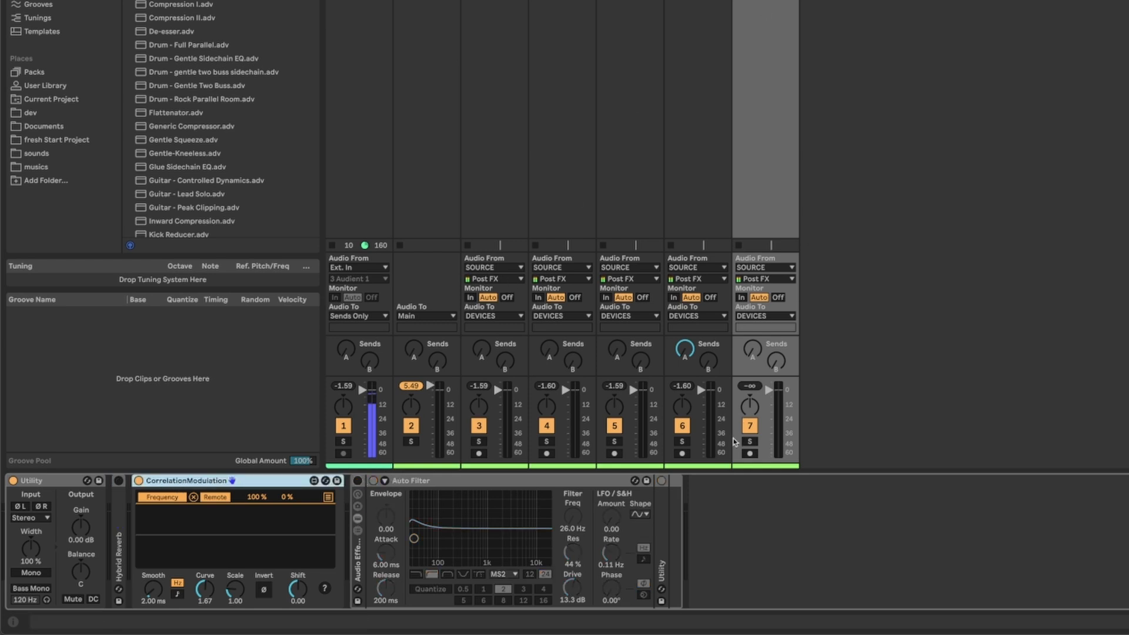
pyautogui.click(750, 454)
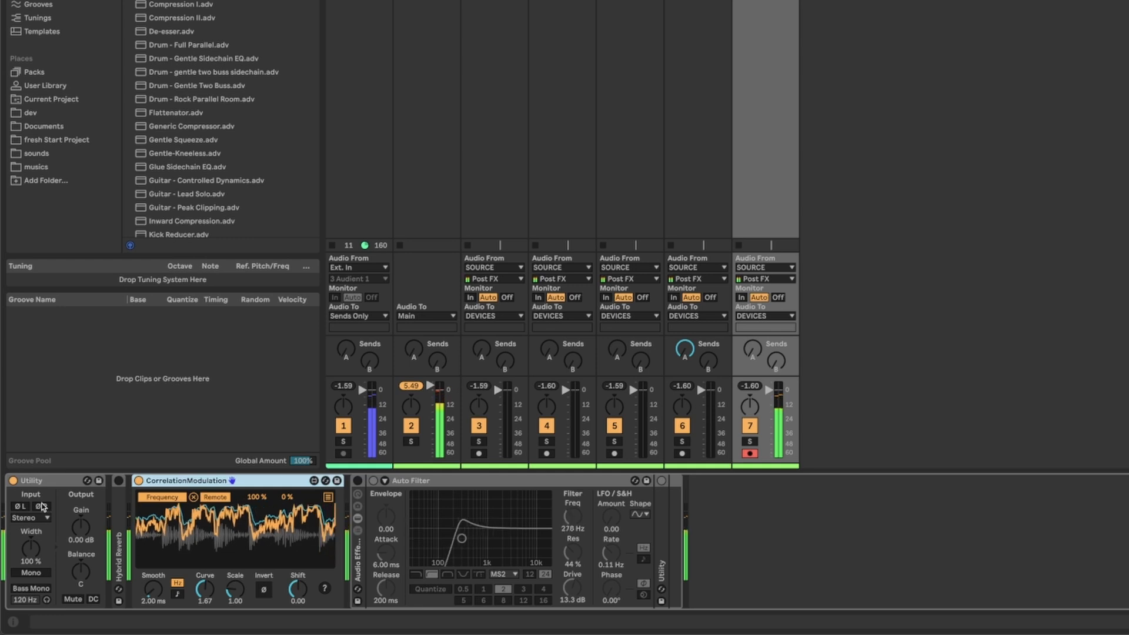
# Toggle the Utility's right-channel phase inversion on and off repeatedly, ending off, to compare the CorrelationModulation display.
pyautogui.click(43, 506)
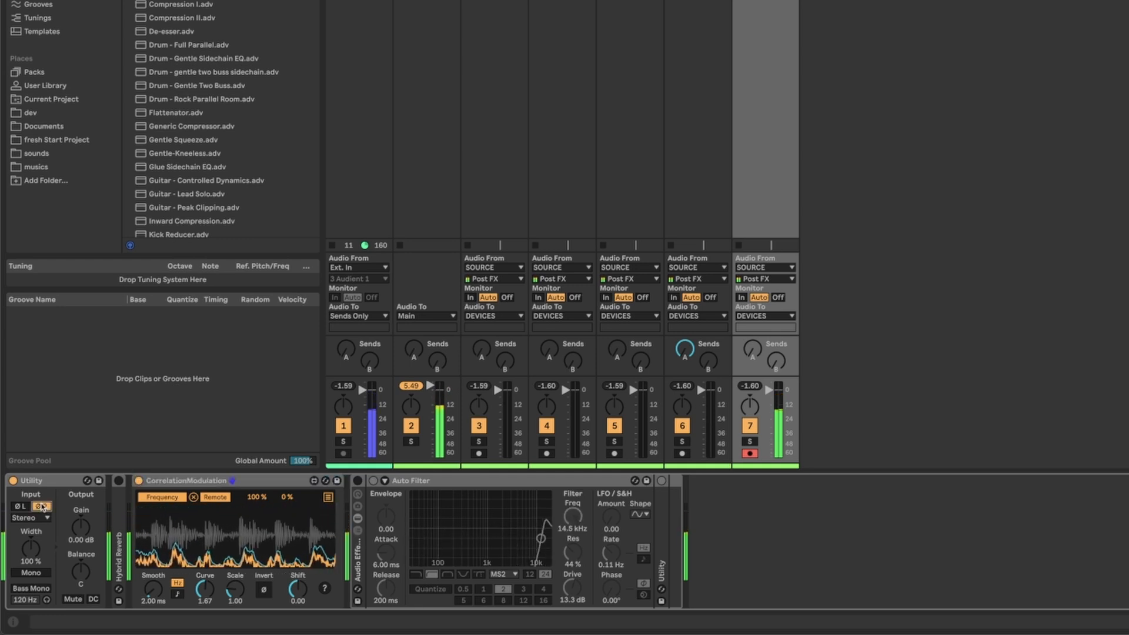
pyautogui.click(41, 506)
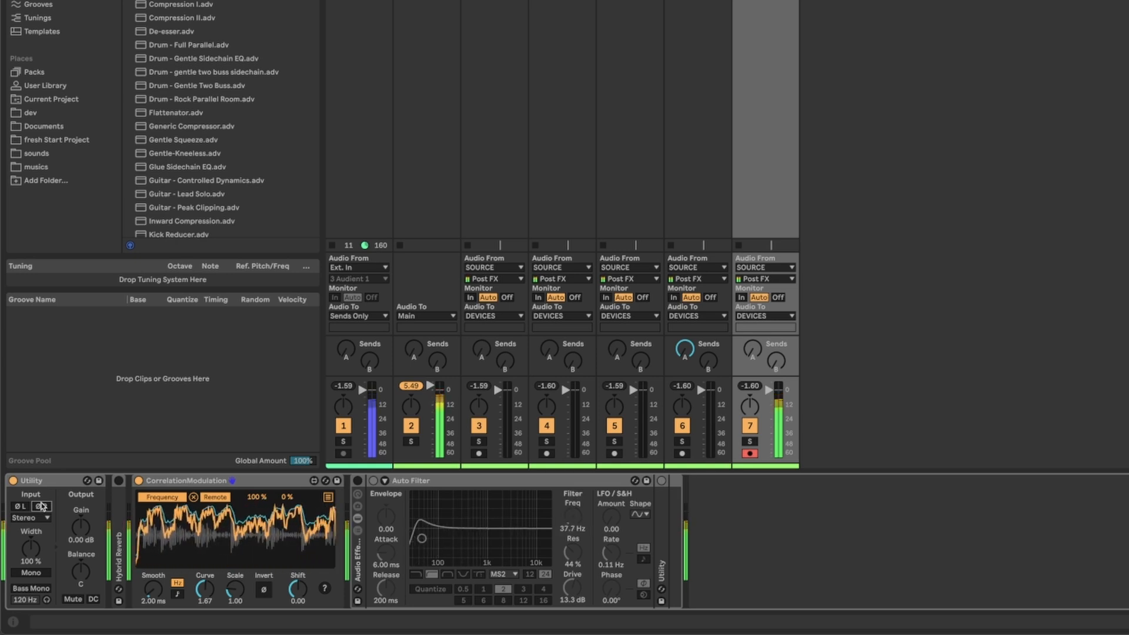
pyautogui.click(41, 506)
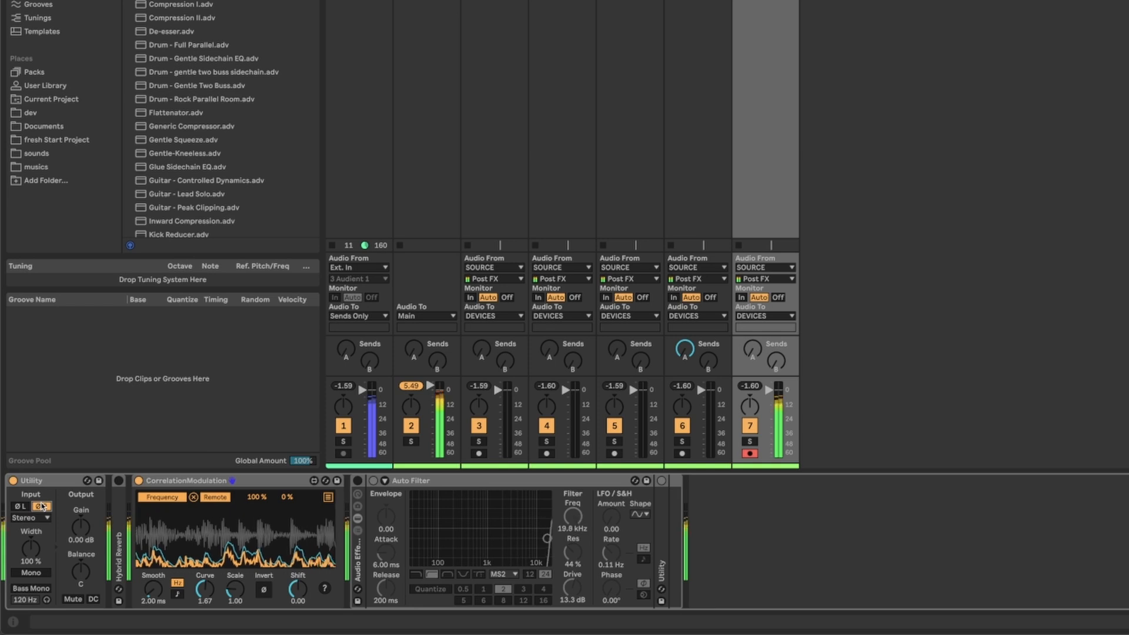
pyautogui.click(41, 506)
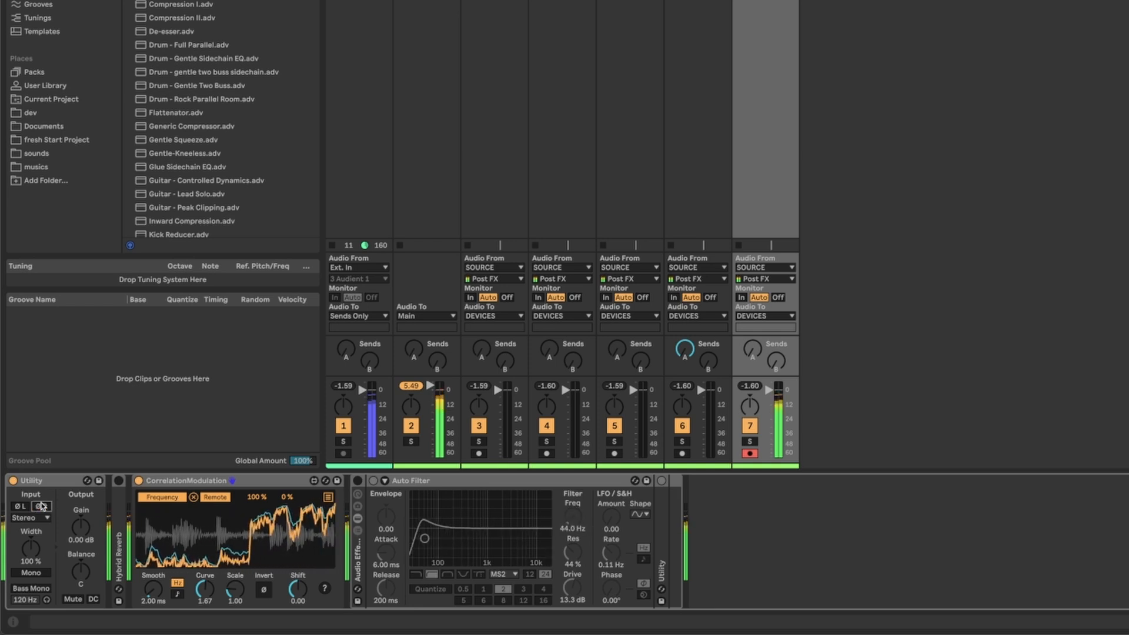
pyautogui.click(41, 506)
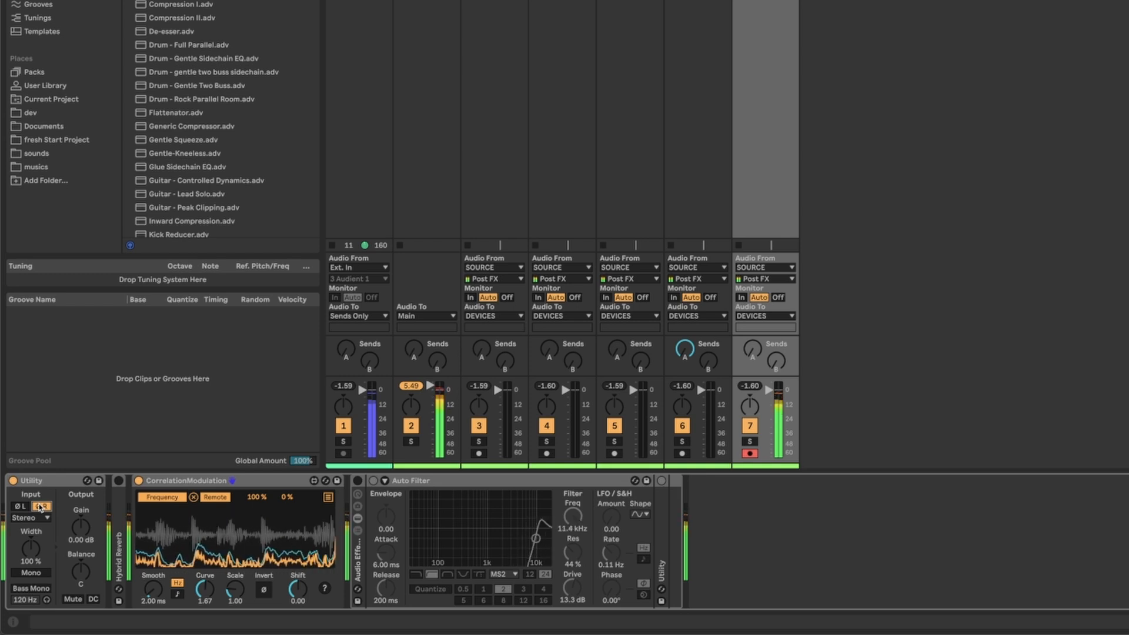
pyautogui.click(40, 507)
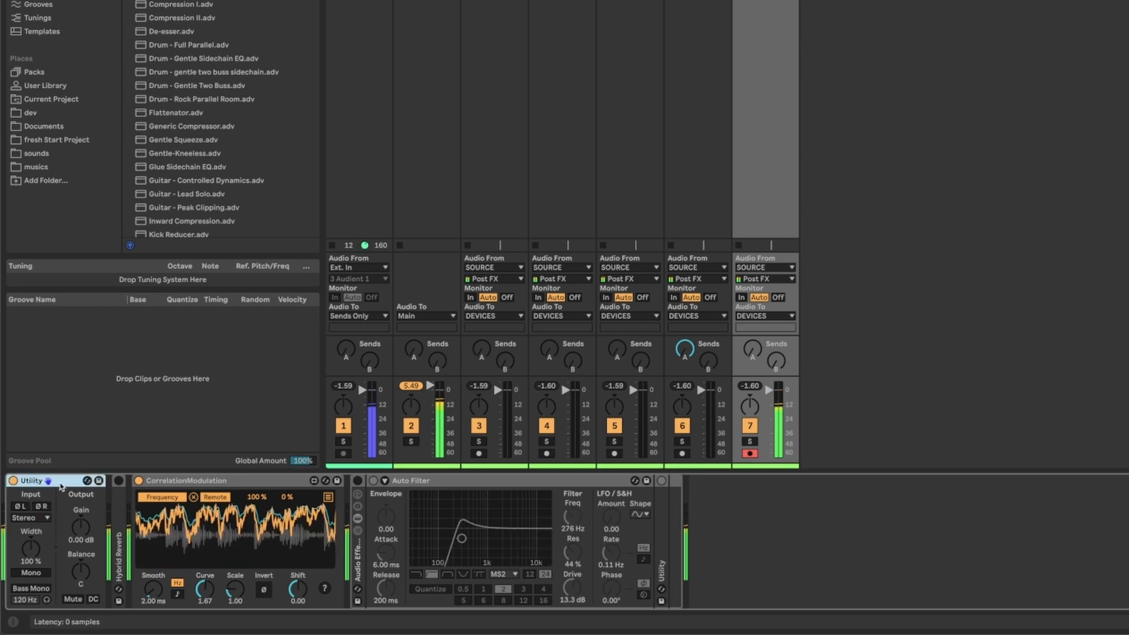
pyautogui.click(180, 482)
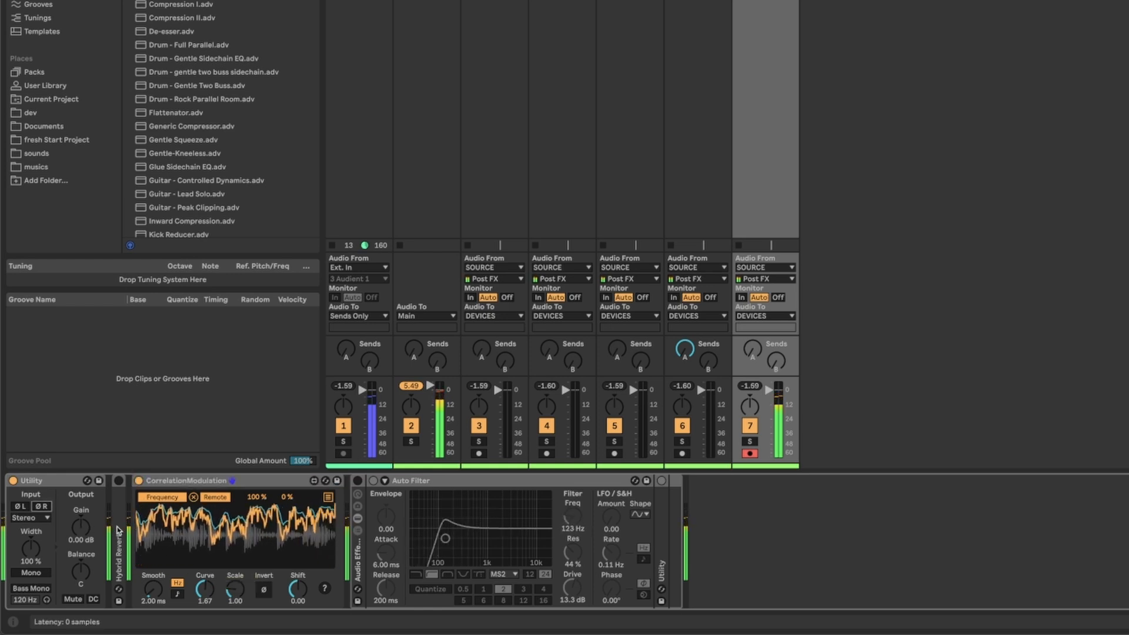
pyautogui.click(186, 485)
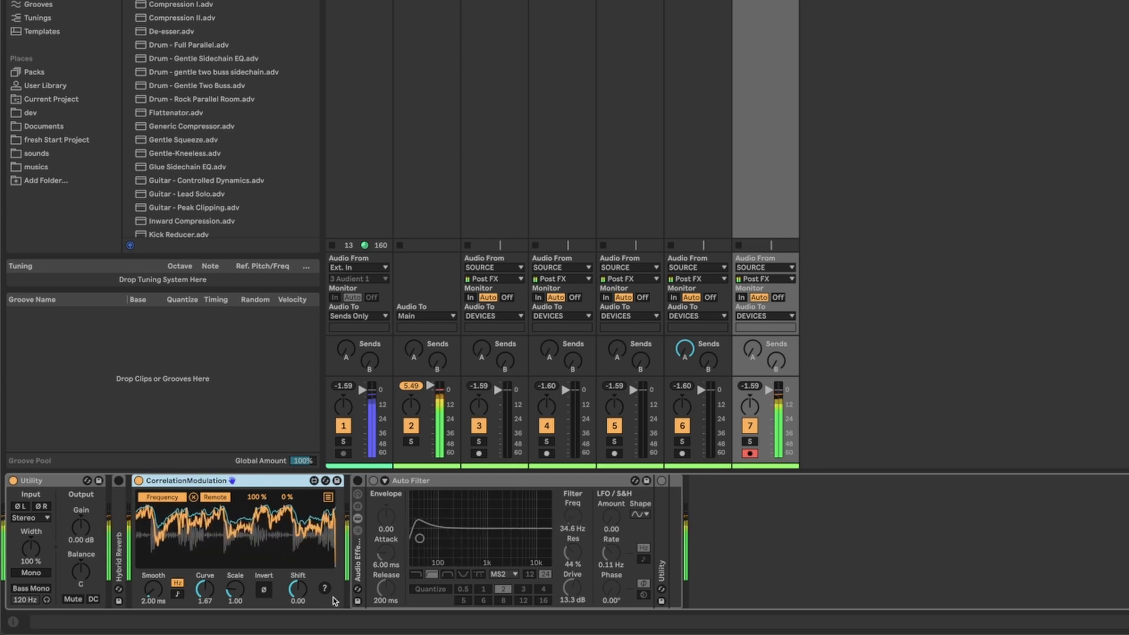
# Expand and reactivate Hybrid Reverb, bringing its Dry/Wet from 0.0 % up to 40 % to check the effect on CorrelationModulation.
pyautogui.doubleClick(118, 503)
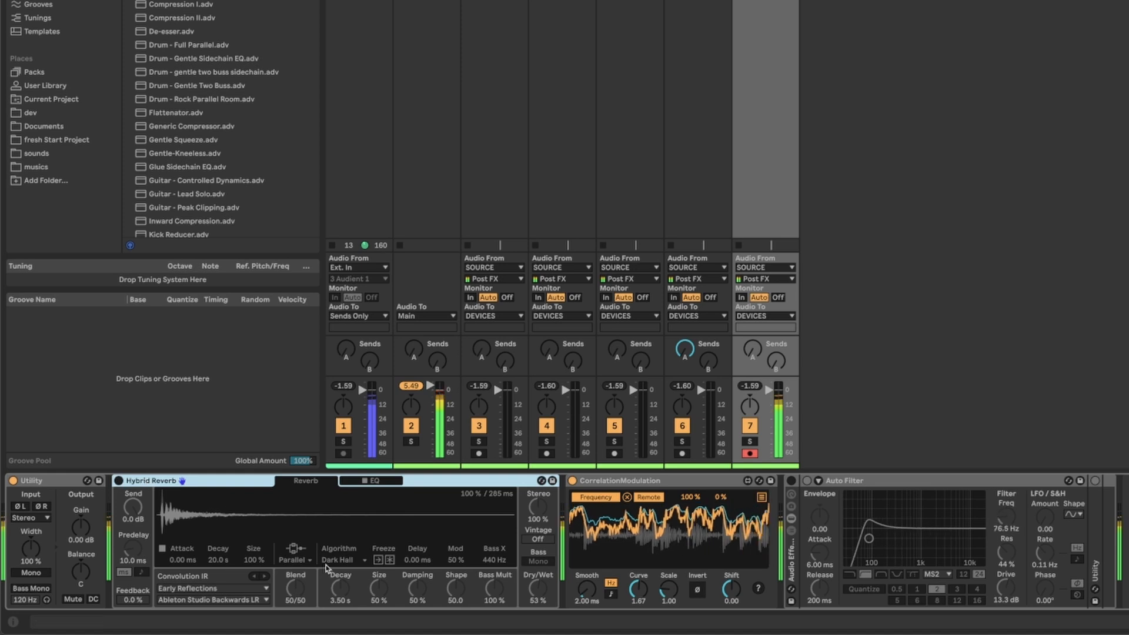
pyautogui.moveTo(538, 588); pyautogui.dragTo(538, 612)
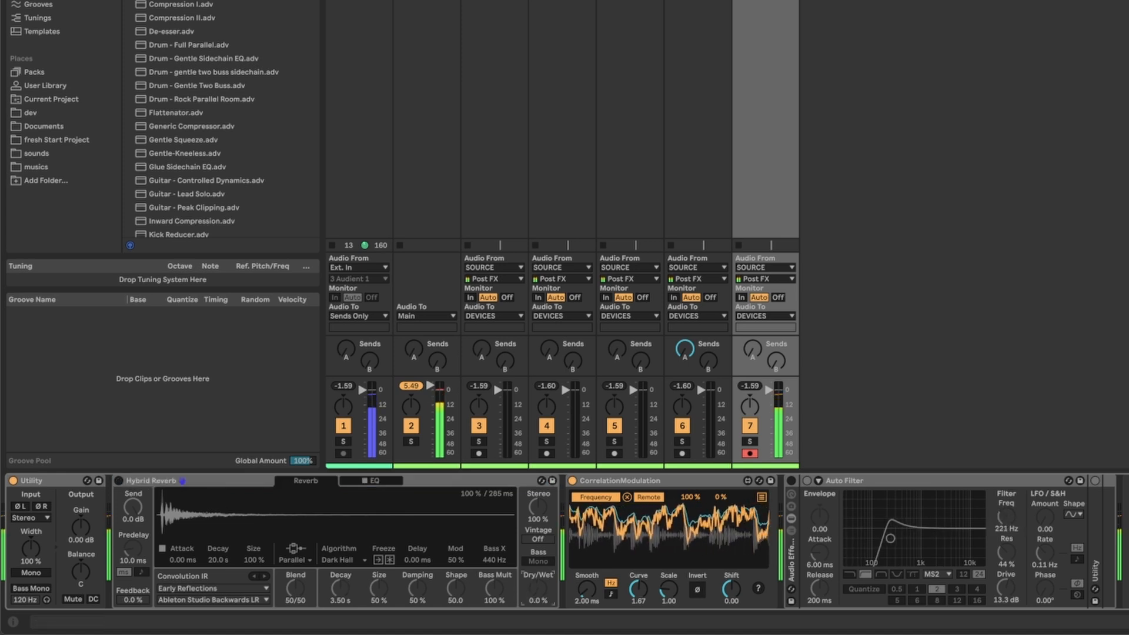
pyautogui.click(120, 481)
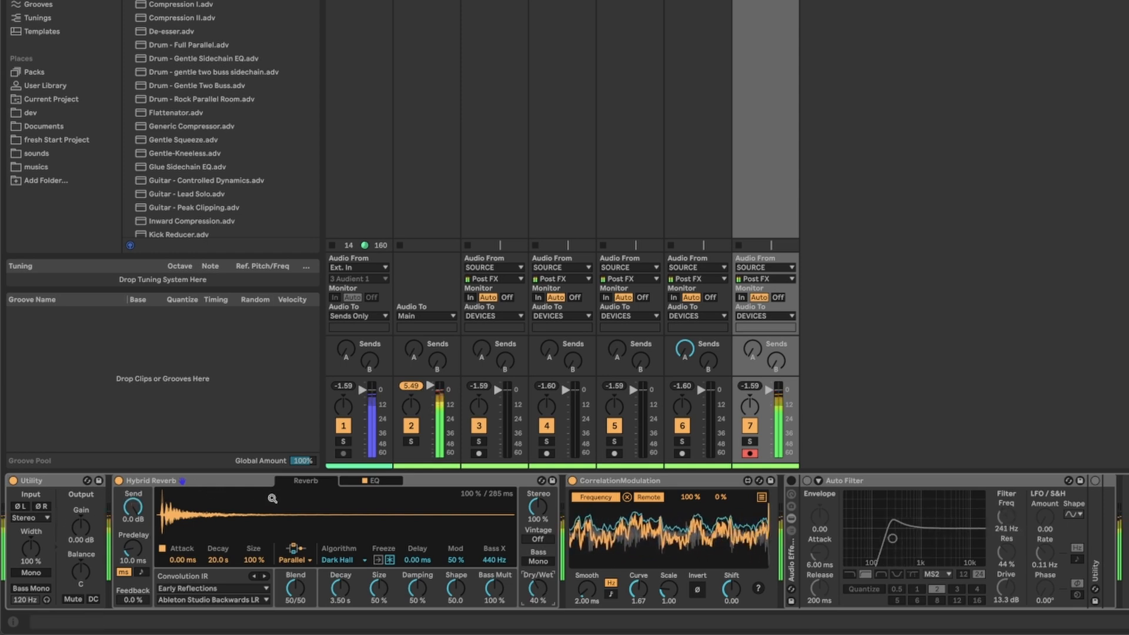
pyautogui.click(686, 478)
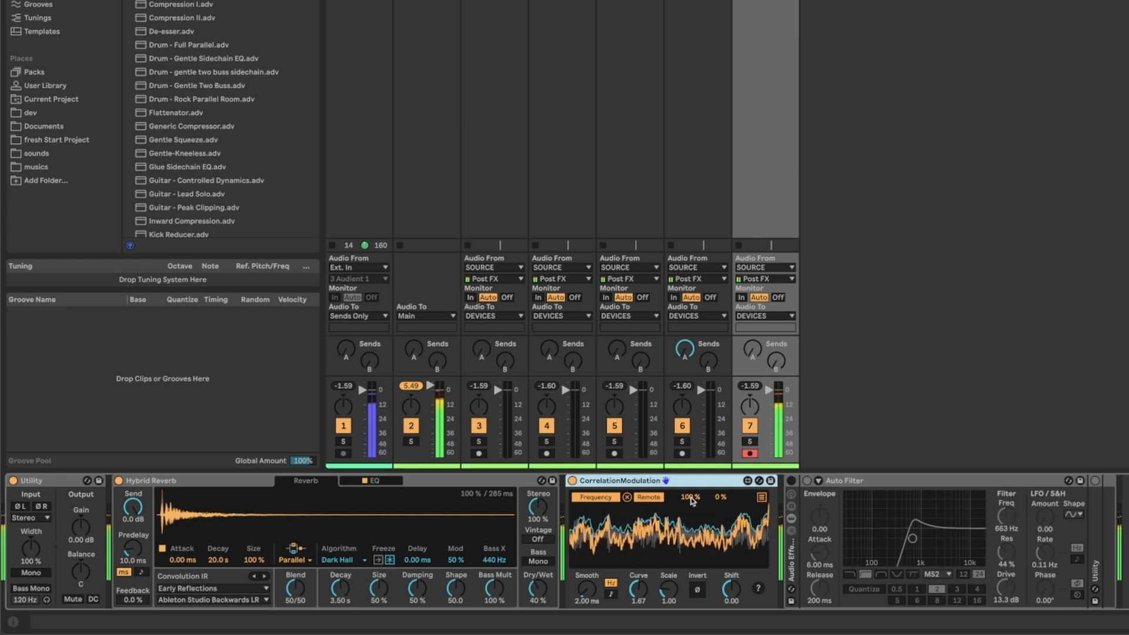
# Reactivate the rack containing Auto Filter, and set CorrelationModulation's Smooth to 54.0 ms and its Frequency mapping range to 100 % and 0 %.
pyautogui.click(791, 481)
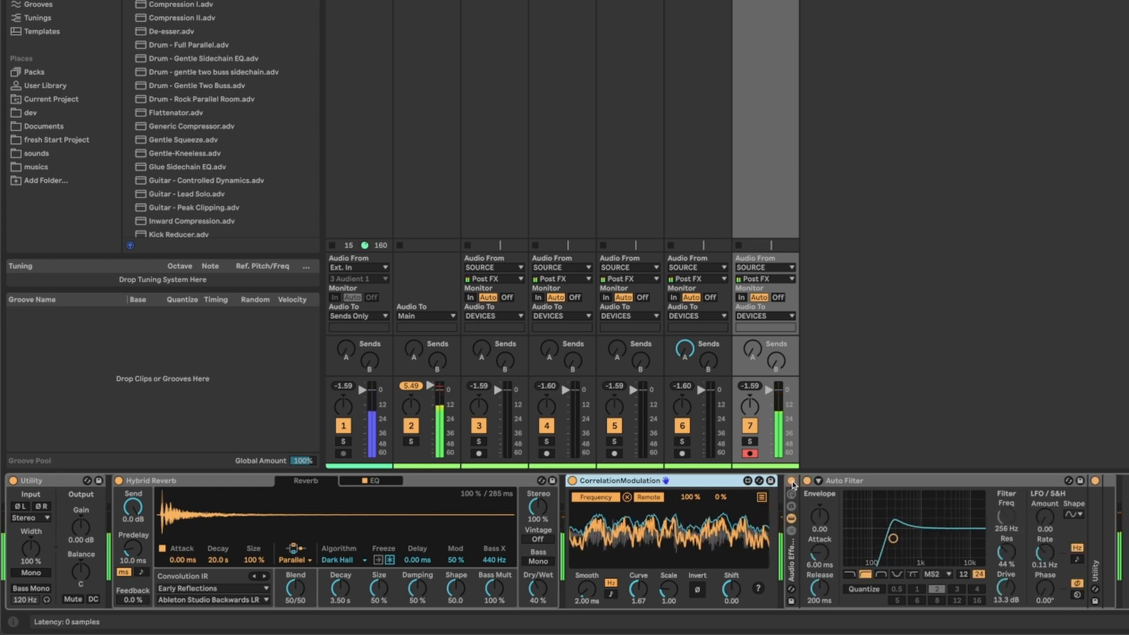
pyautogui.click(586, 592)
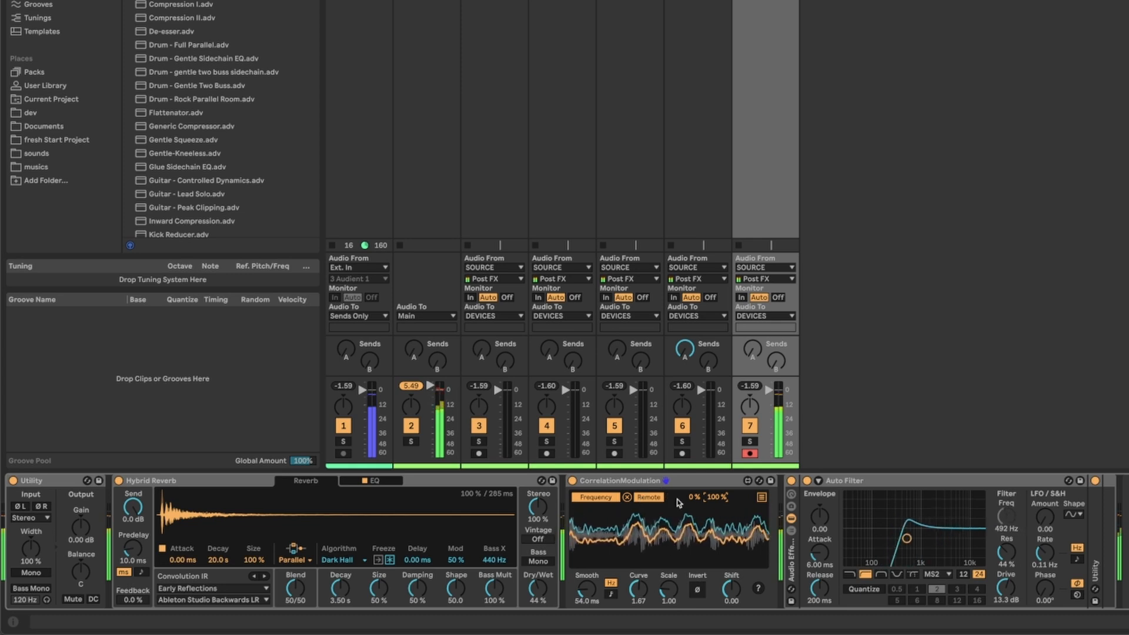
pyautogui.moveTo(722, 497); pyautogui.dragTo(722, 558)
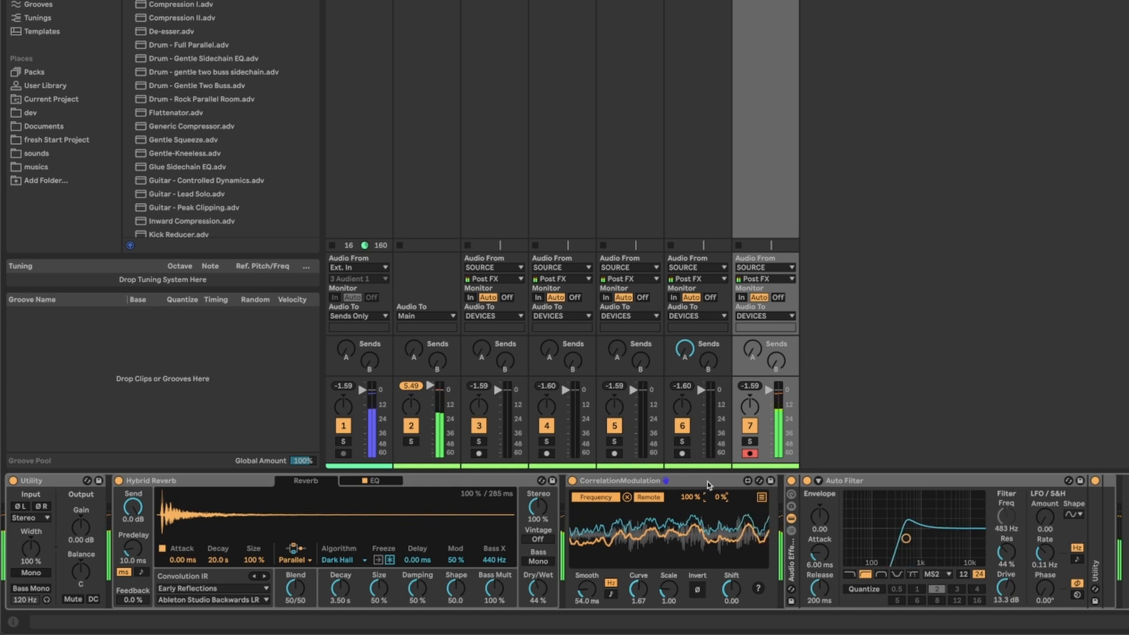
pyautogui.click(708, 485)
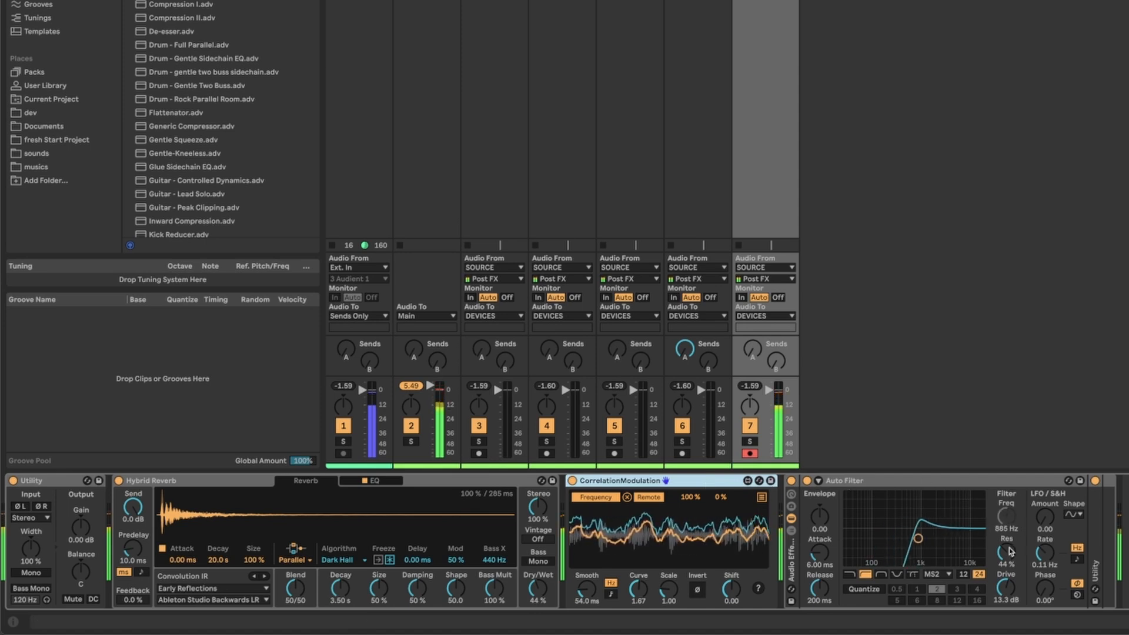
# Raise the Auto Filter's resonance to 53 % and disarm track 7.
pyautogui.moveTo(1006, 551)
pyautogui.mouseDown()
pyautogui.moveTo(1006, 514)
pyautogui.moveTo(1006, 539)
pyautogui.mouseUp()
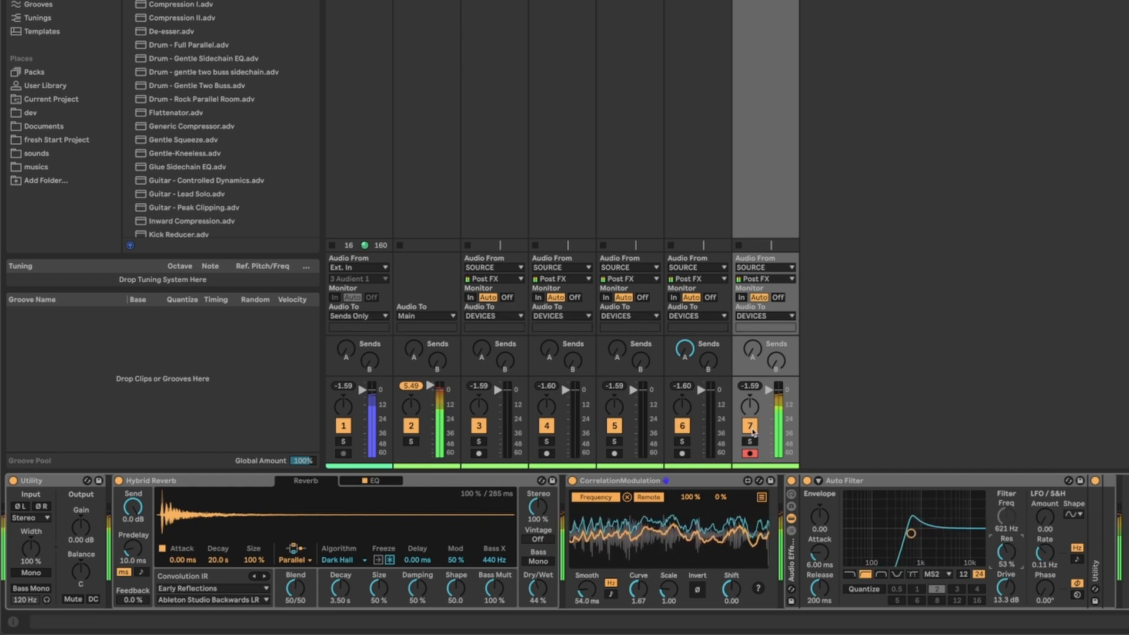
pyautogui.click(751, 452)
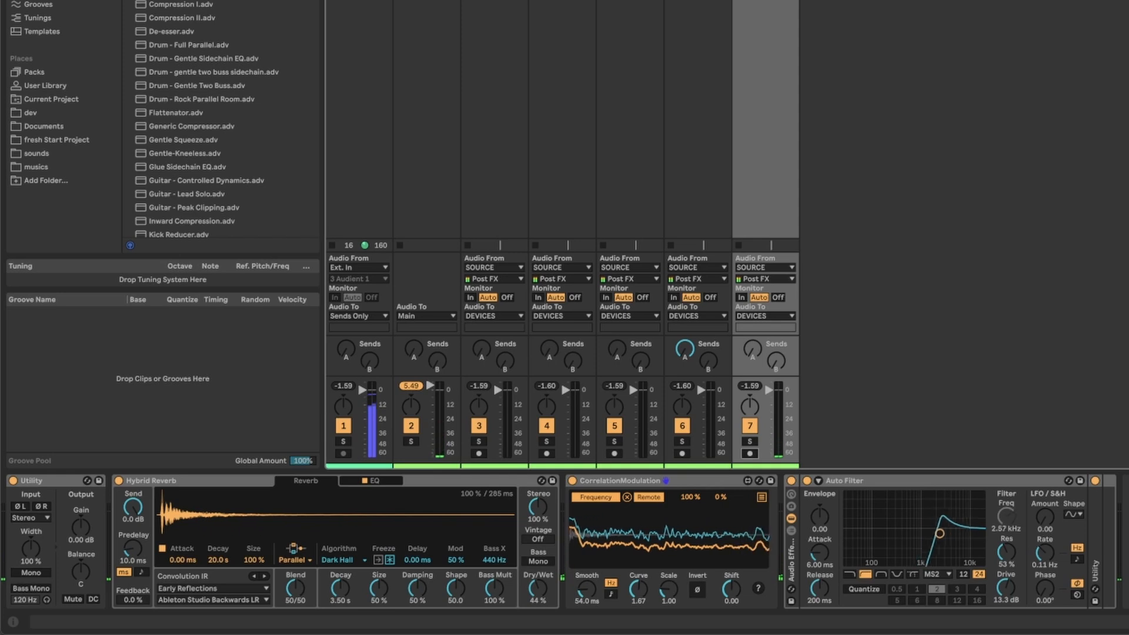
# Switch CorrelationModulation's Frequency mapping back and forth between Mod and Remote modes, ending on Remote, and arm track 7.
pyautogui.click(669, 480)
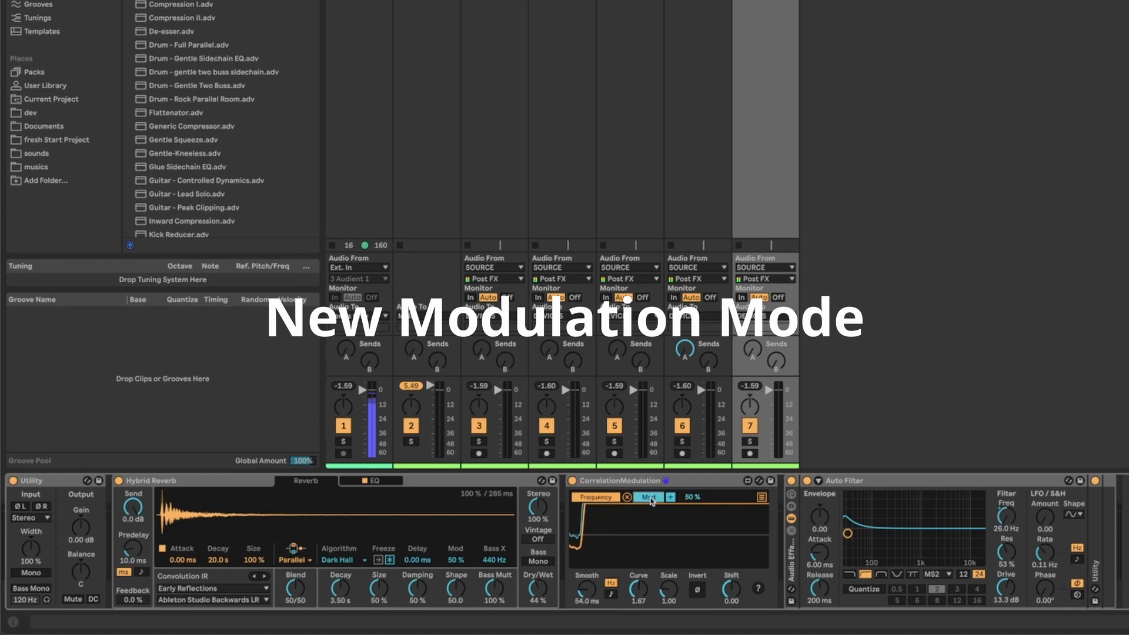
pyautogui.click(649, 497)
pyautogui.click(649, 497)
pyautogui.click(649, 497)
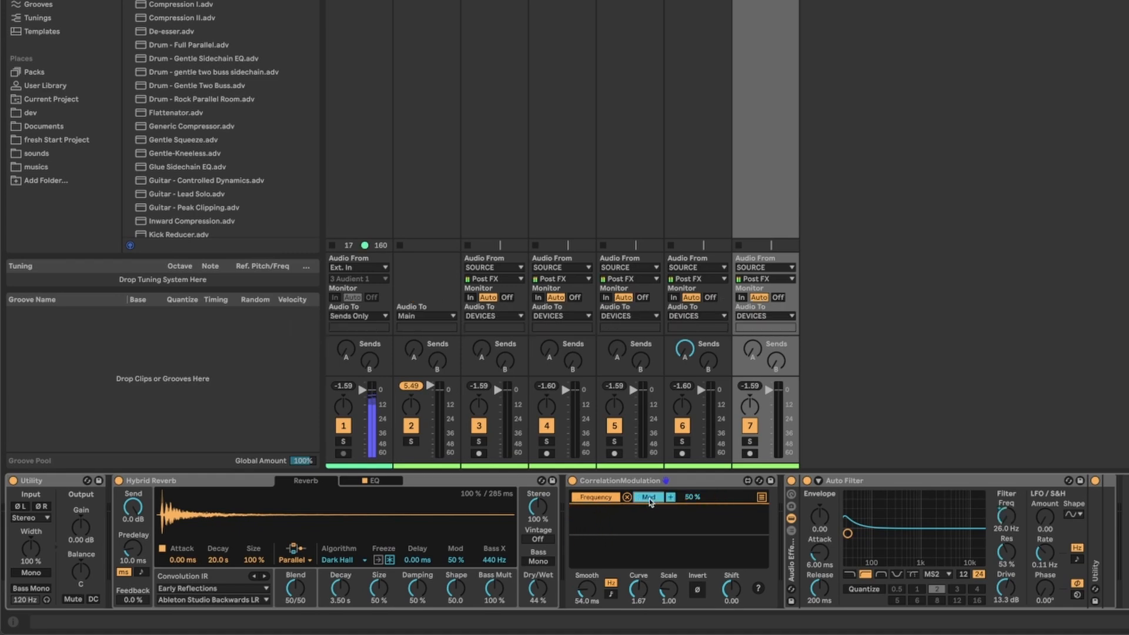
pyautogui.click(649, 499)
pyautogui.click(648, 498)
pyautogui.click(649, 498)
pyautogui.click(749, 453)
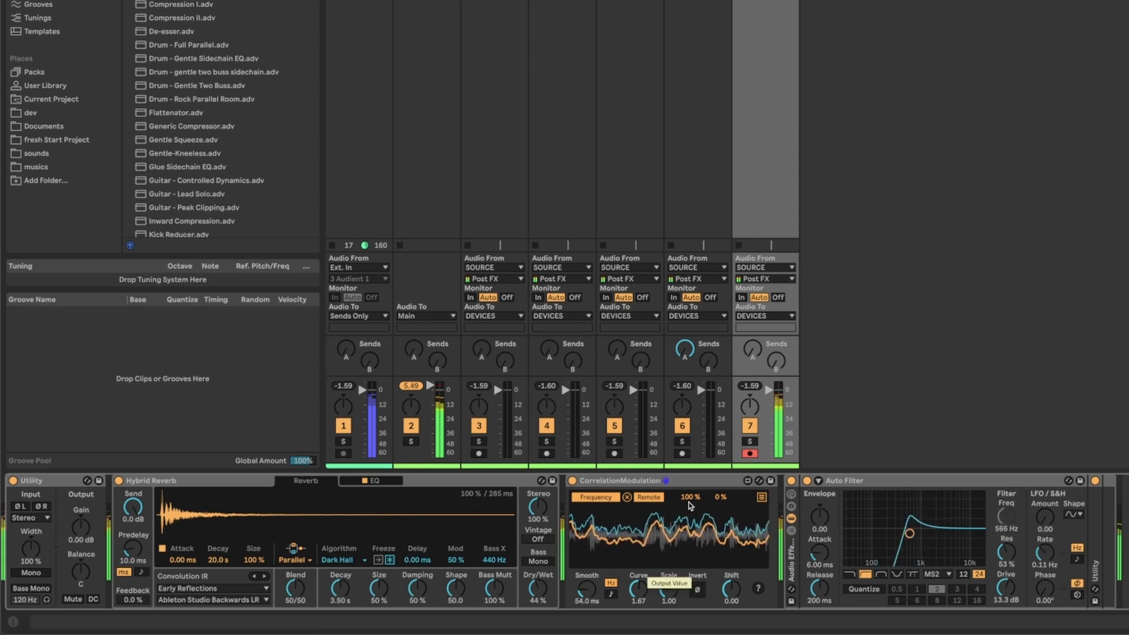
# Put CorrelationModulation's Frequency mapping in bipolar Mod mode with a 58 % amount, and lower the Auto Filter's frequency to 225 Hz.
pyautogui.click(647, 499)
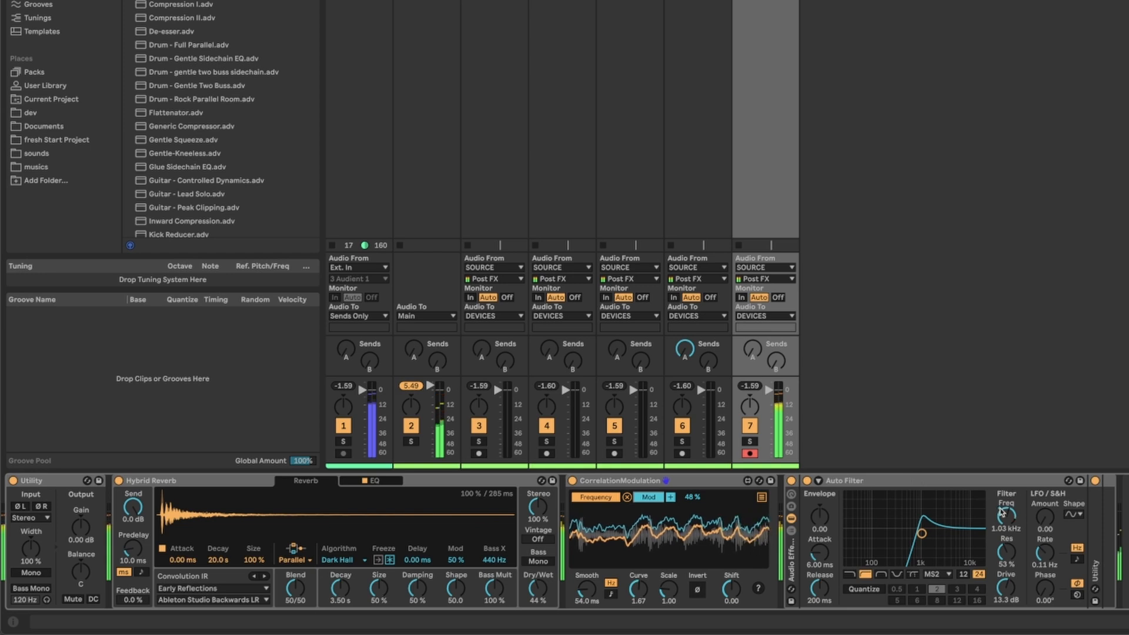
pyautogui.click(692, 497)
pyautogui.moveTo(692, 497); pyautogui.dragTo(686, 500)
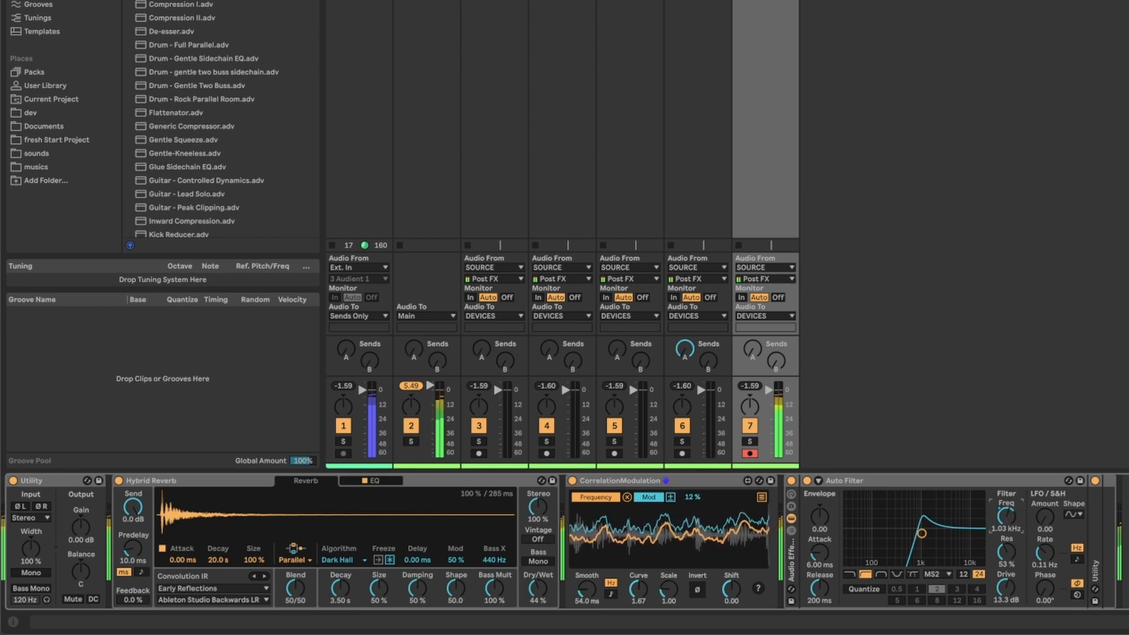
pyautogui.moveTo(1011, 523); pyautogui.dragTo(1011, 542)
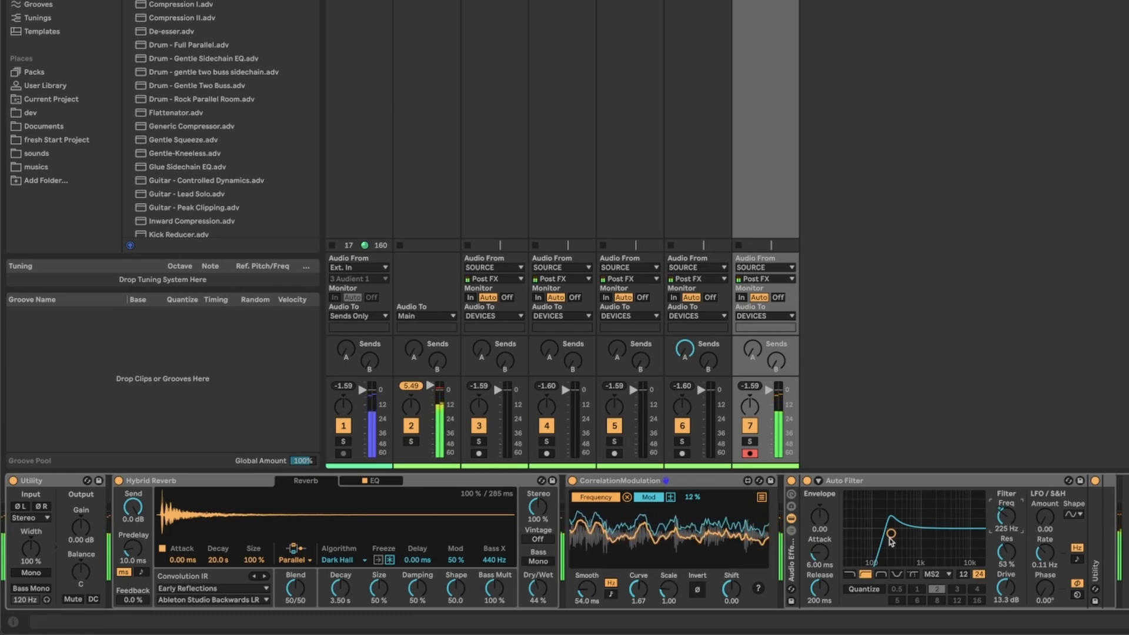
pyautogui.moveTo(692, 498); pyautogui.dragTo(693, 465)
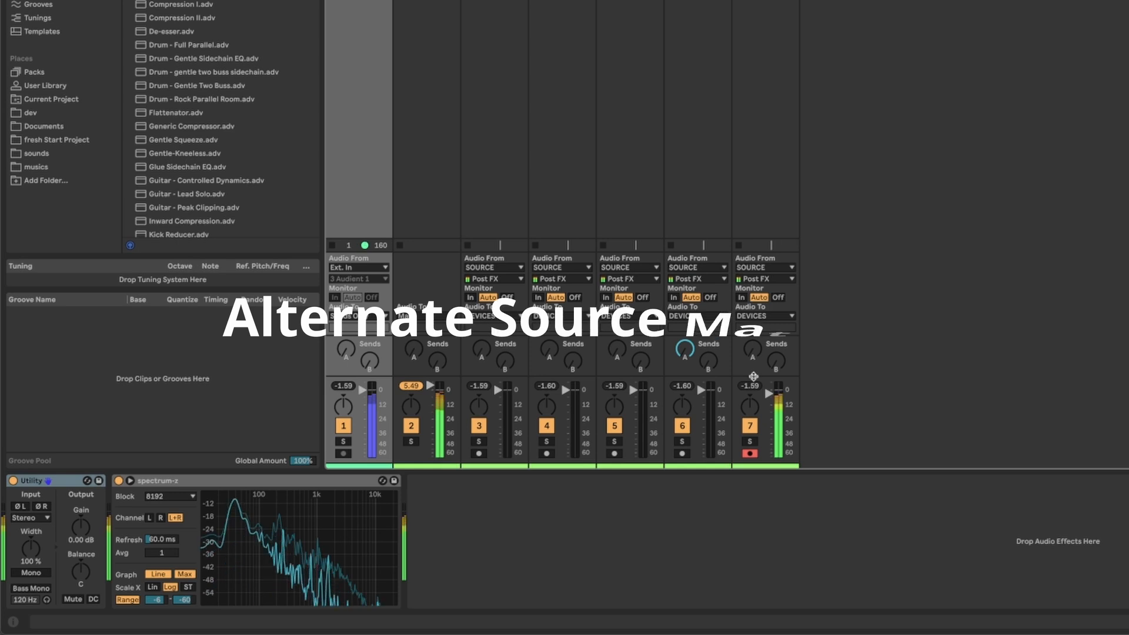
# Select track 7, add track 6 with the Modulation Delay to the armed tracks, and disarm track 7.
pyautogui.click(756, 189)
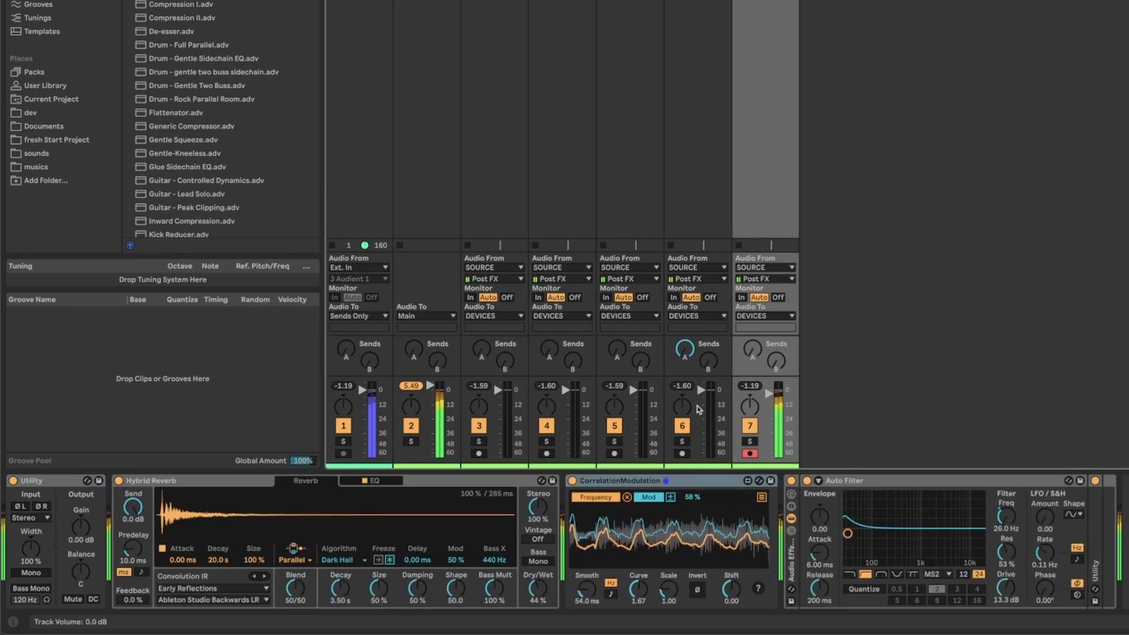
pyautogui.click(682, 454)
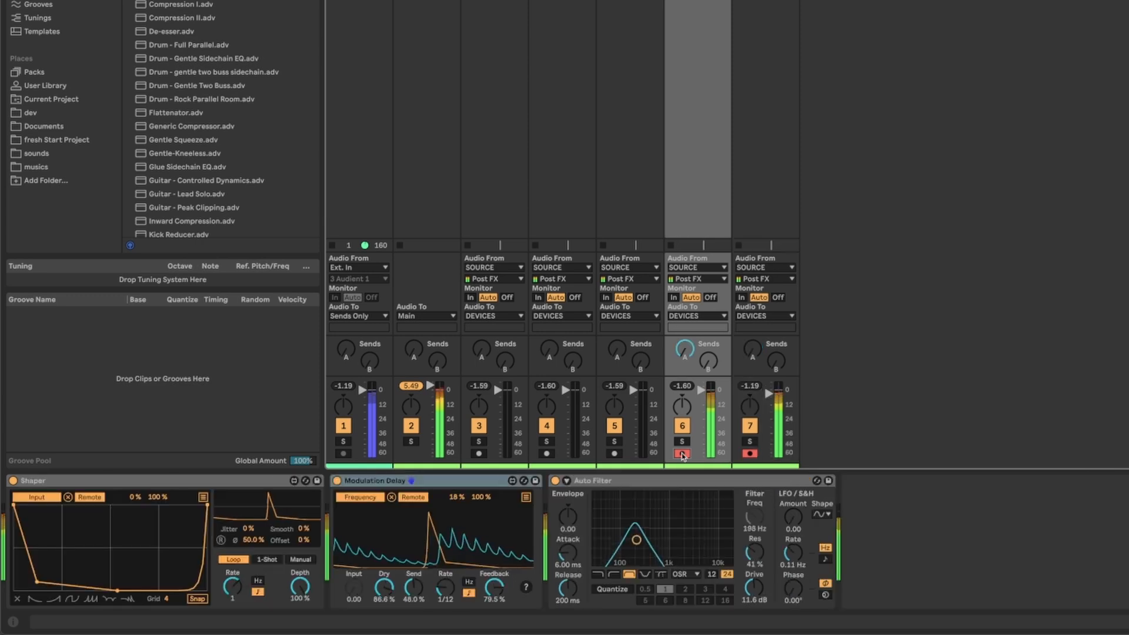
pyautogui.click(750, 453)
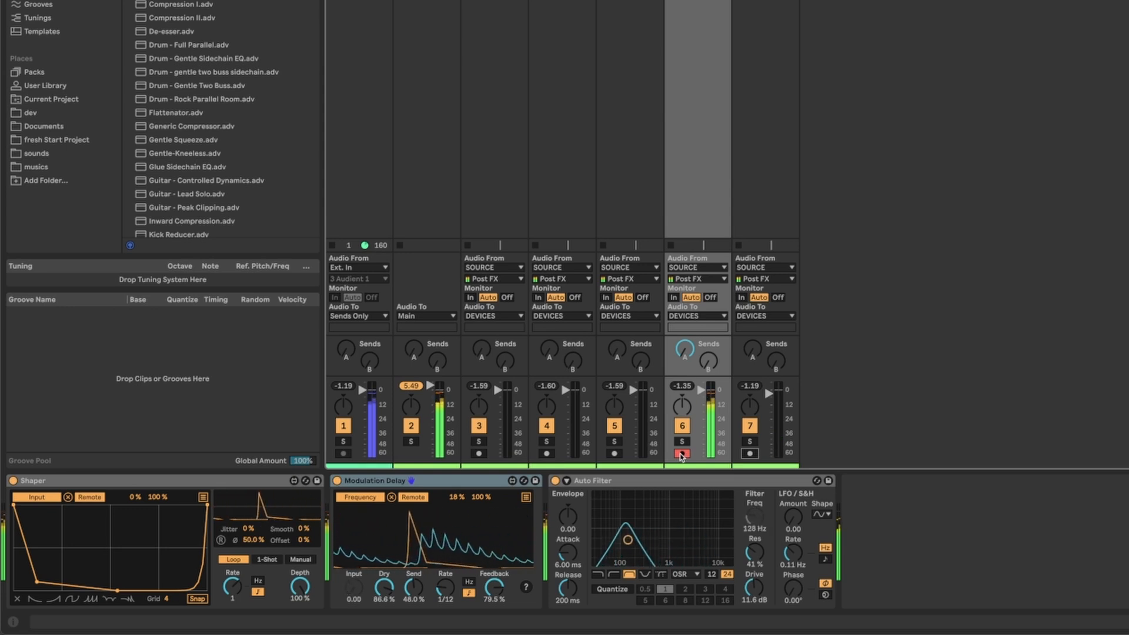
# Audition track 5 with Modulation Math by arming and disarming it, and arm track 4 with Modulation Lerp, selecting its Auto Filter.
pyautogui.click(614, 454)
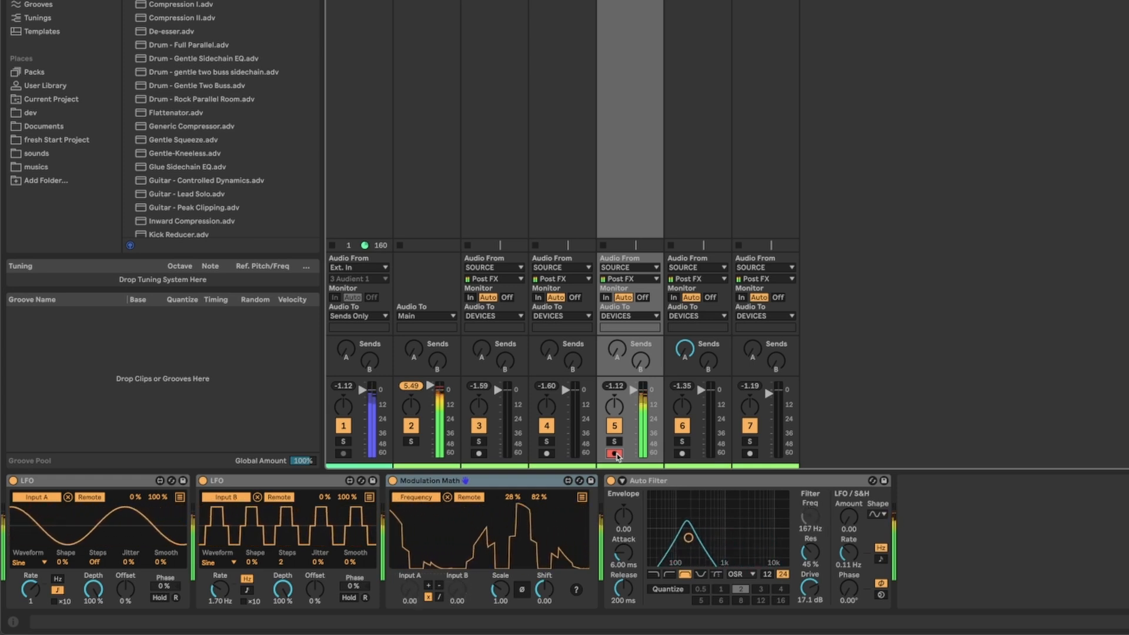
pyautogui.click(614, 453)
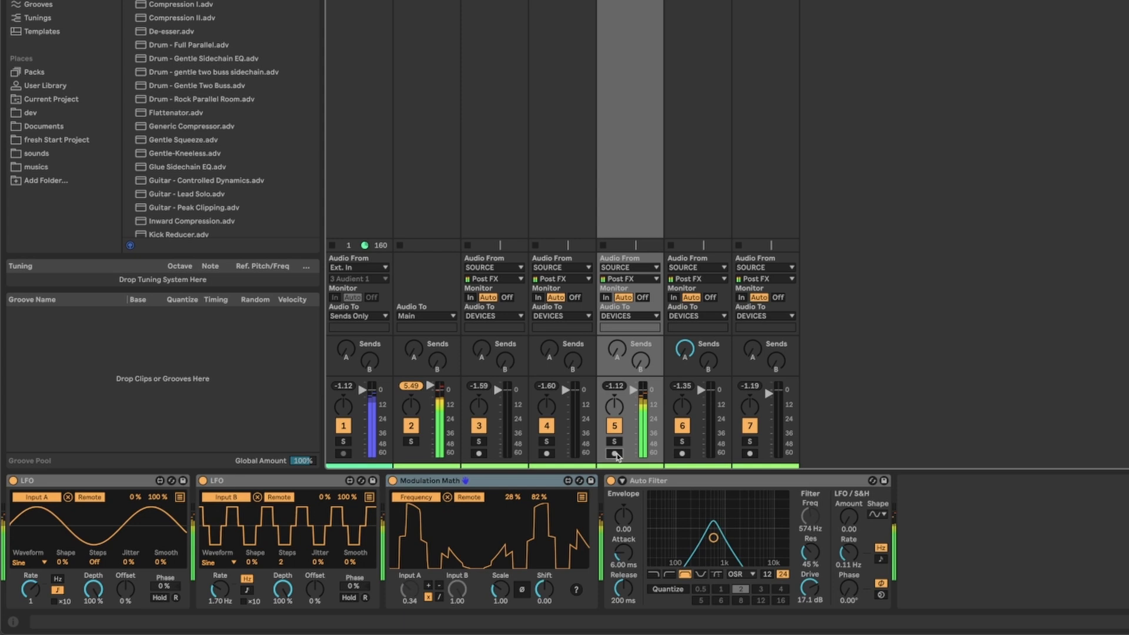
pyautogui.click(546, 453)
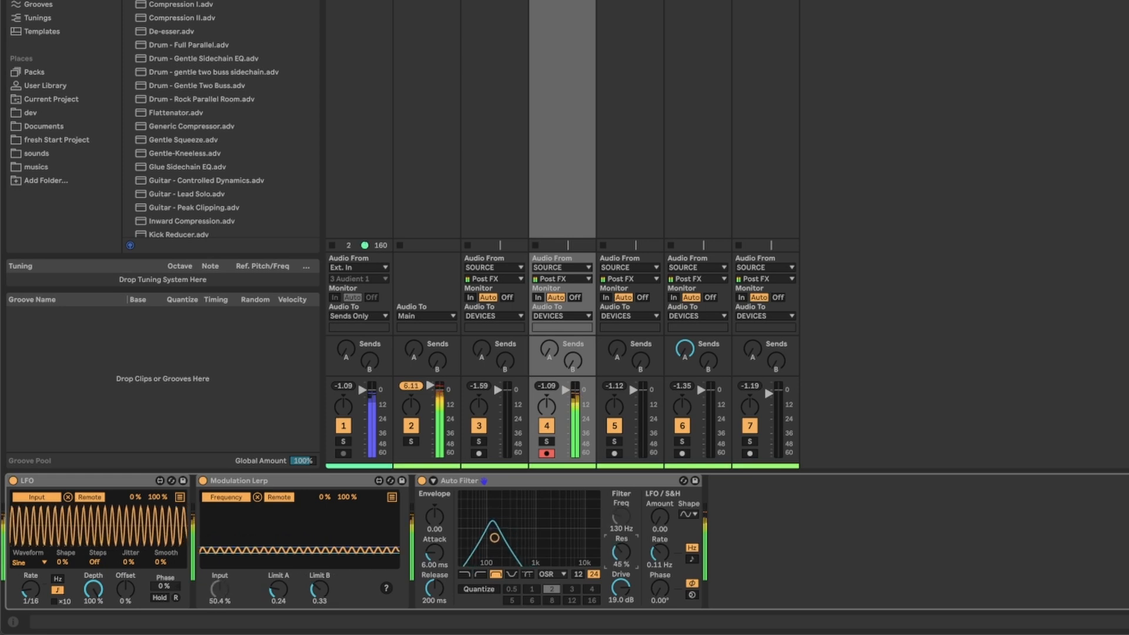
pyautogui.click(544, 485)
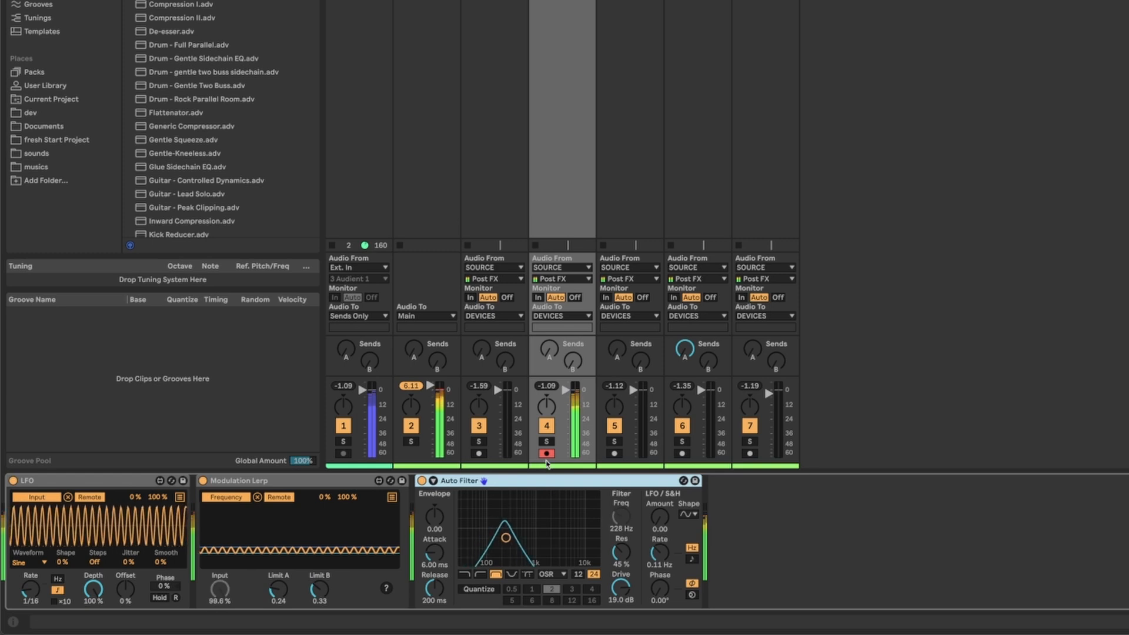
# Arm track 3, close the Modulation Stepper's mapping list to show its graph, and disarm the track after listening.
pyautogui.click(478, 453)
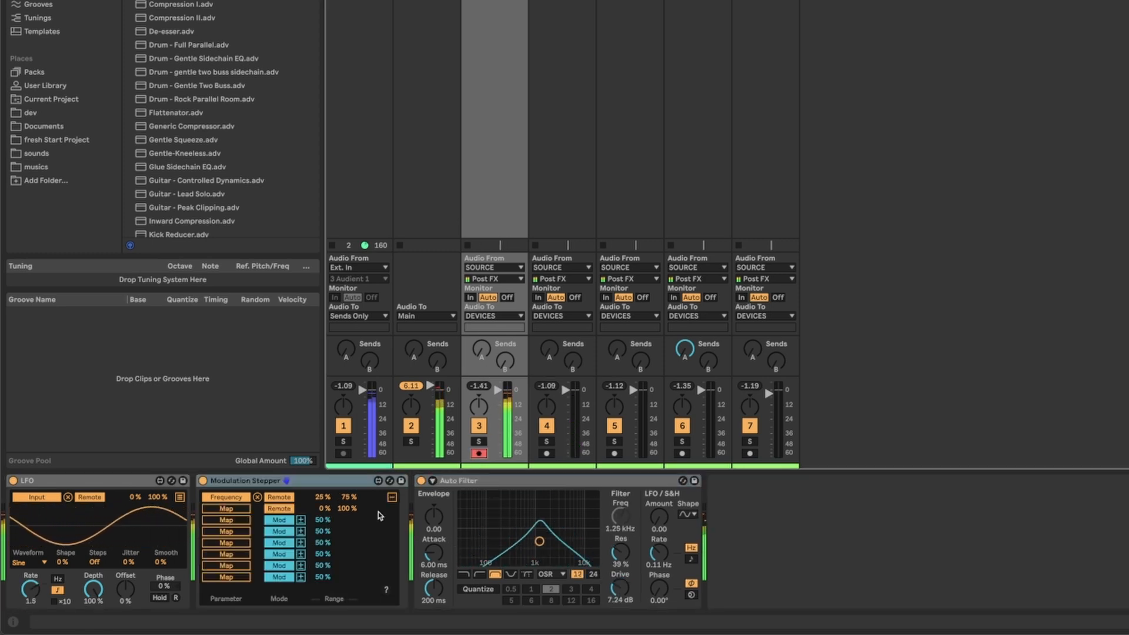
pyautogui.click(392, 497)
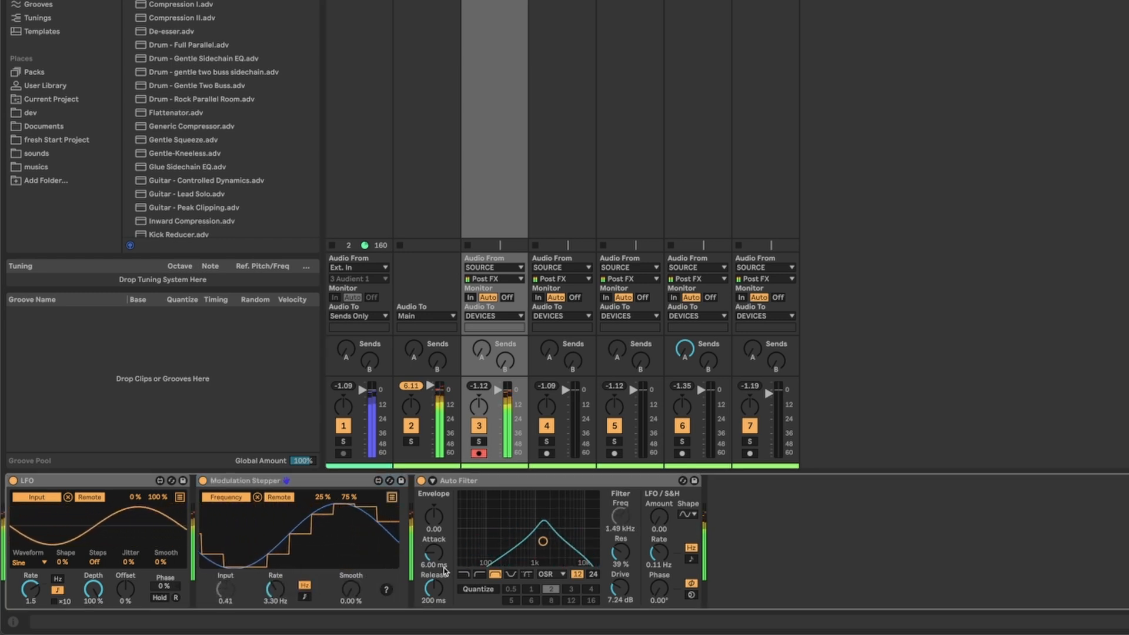
pyautogui.click(478, 453)
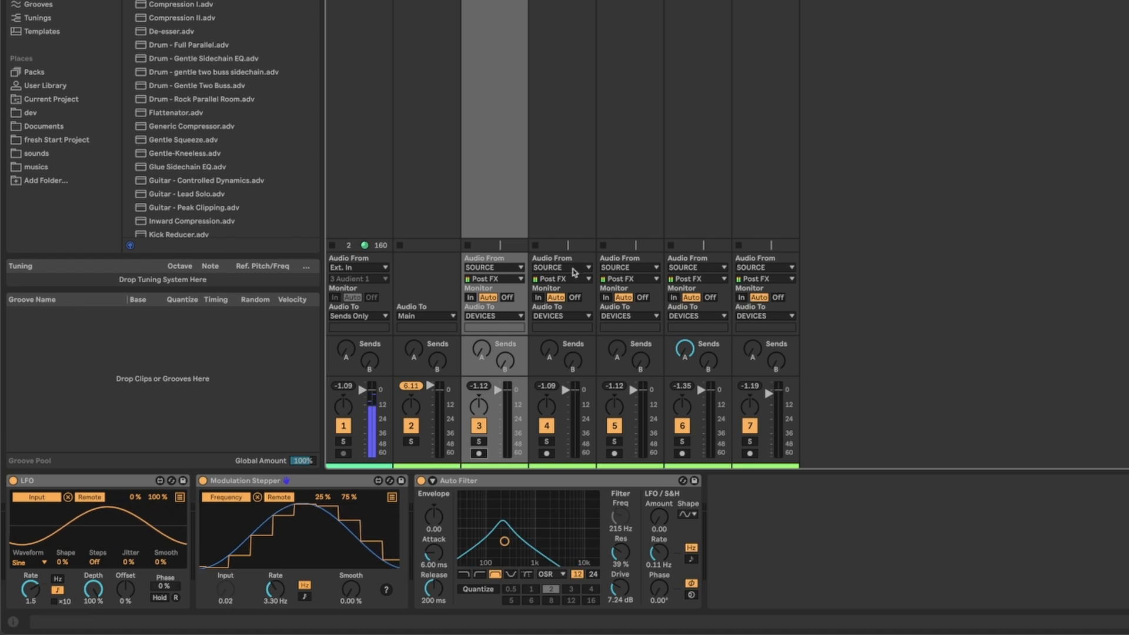
# Review the device chains of tracks 4, 5, 6 and 7 in turn, ending with CorrelationModulation selected on track 7.
pyautogui.click(575, 203)
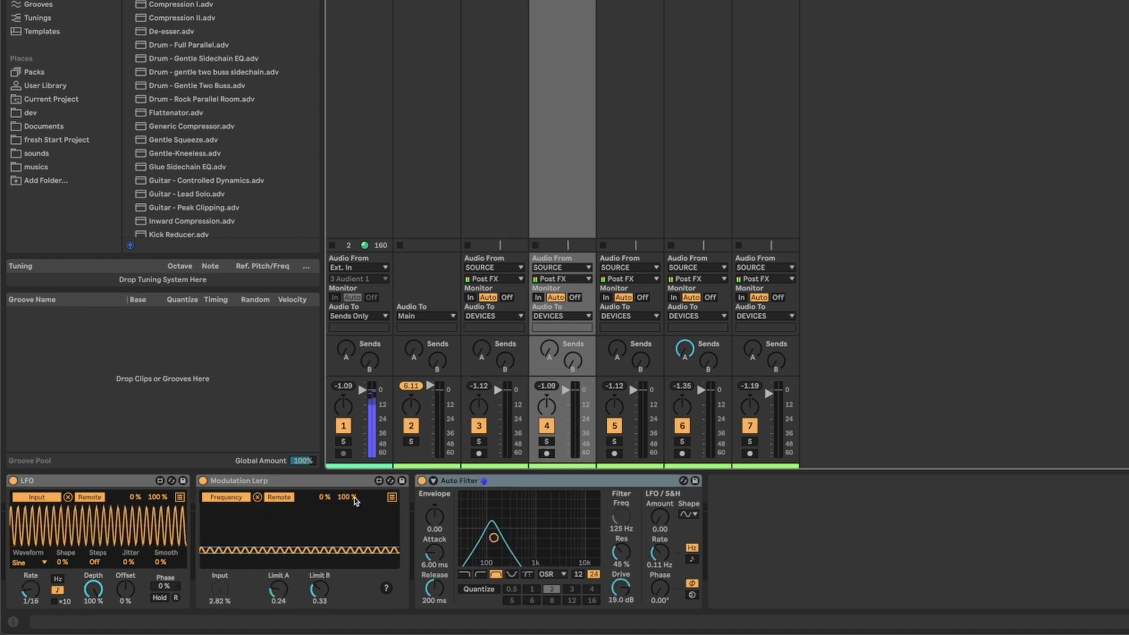
pyautogui.click(642, 188)
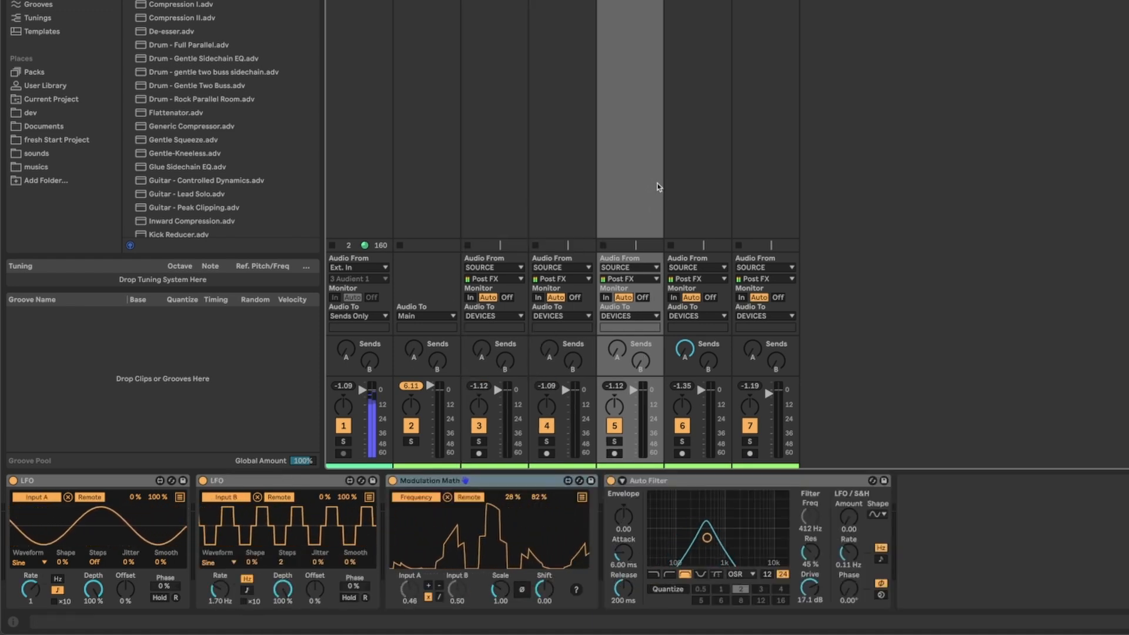
pyautogui.click(690, 188)
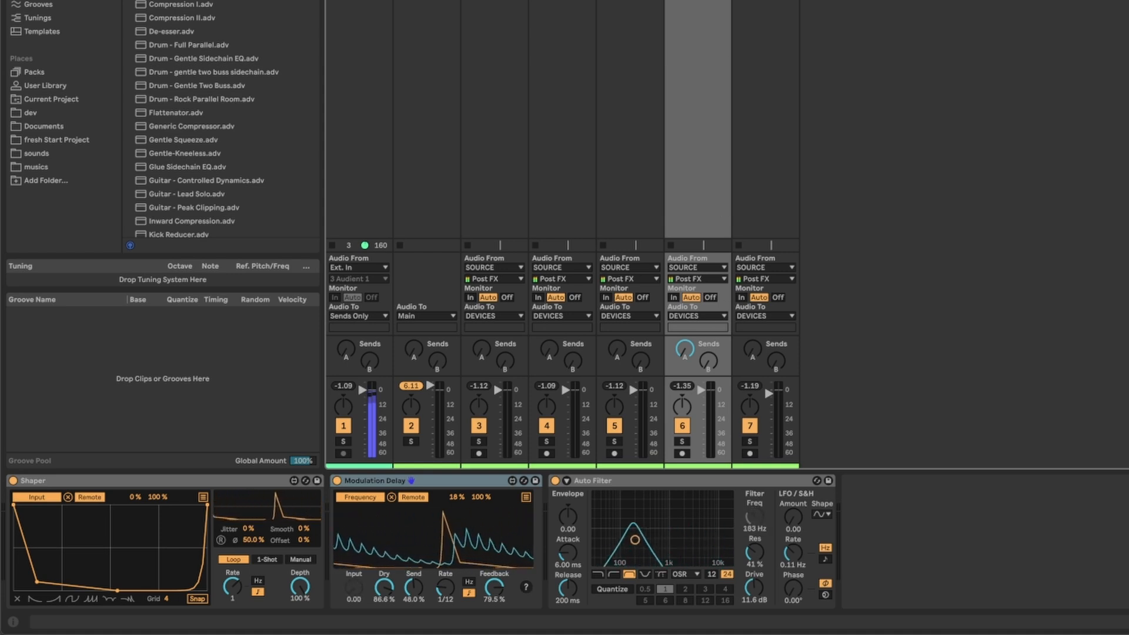
pyautogui.press('Right')
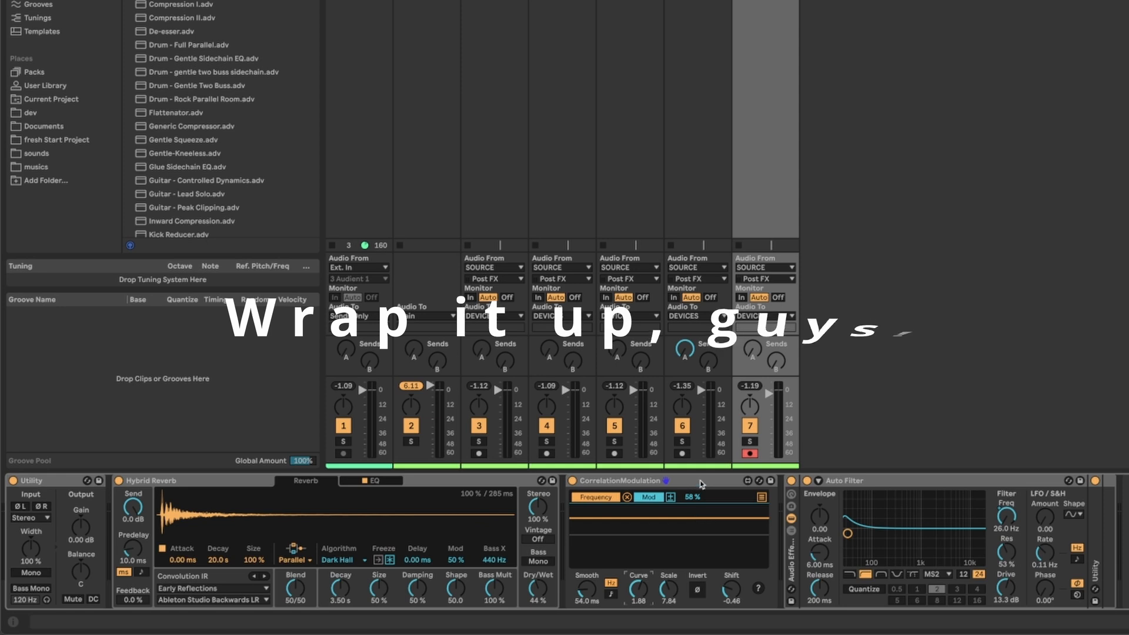
pyautogui.click(701, 484)
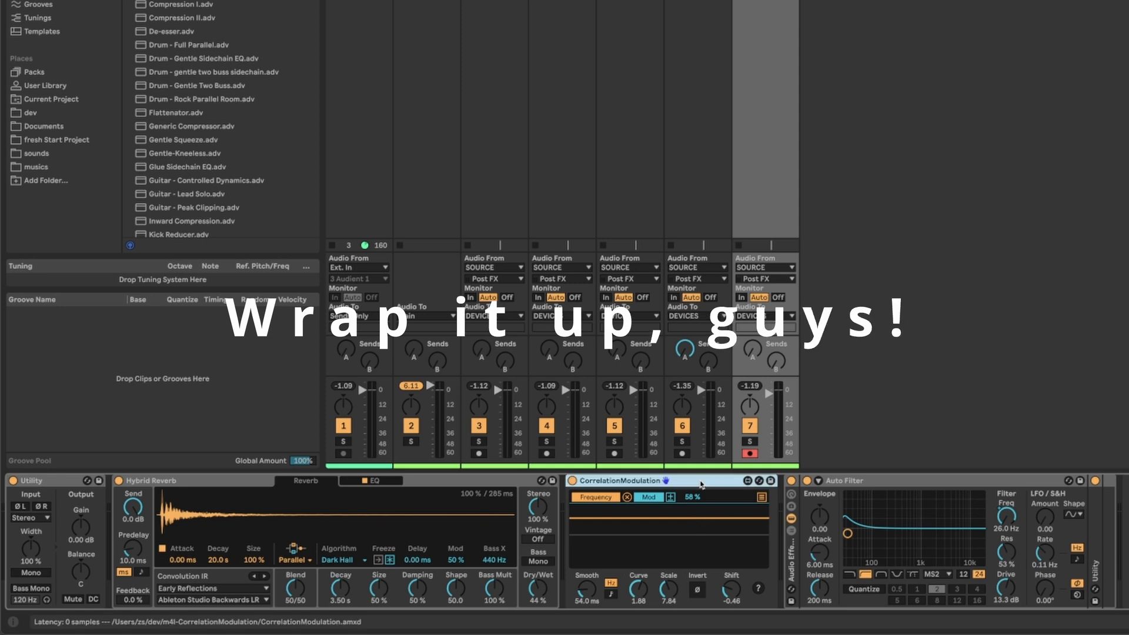